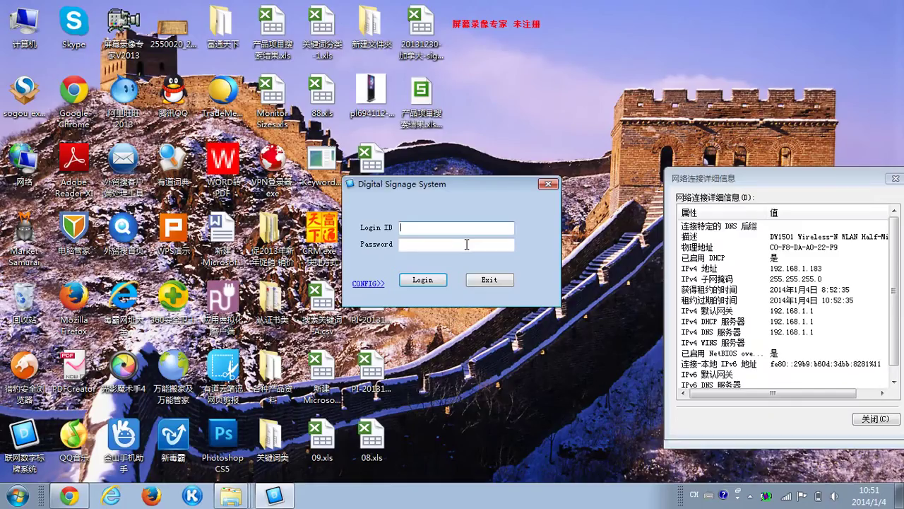
Step: Enter the login ID and password, and reveal the server and language connection settings
{"action": "type", "text": "admin"}
{"action": "left_click", "coordinate": [467, 245]}
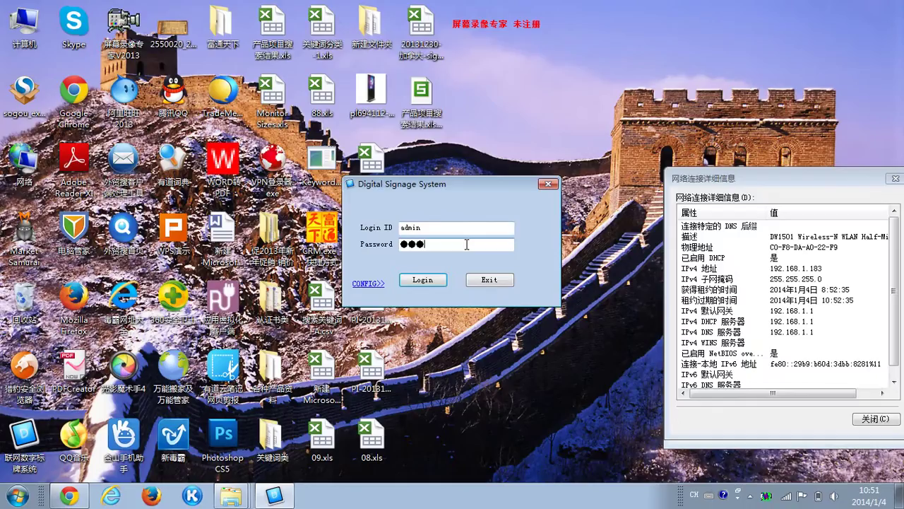
{"action": "left_click", "coordinate": [369, 284]}
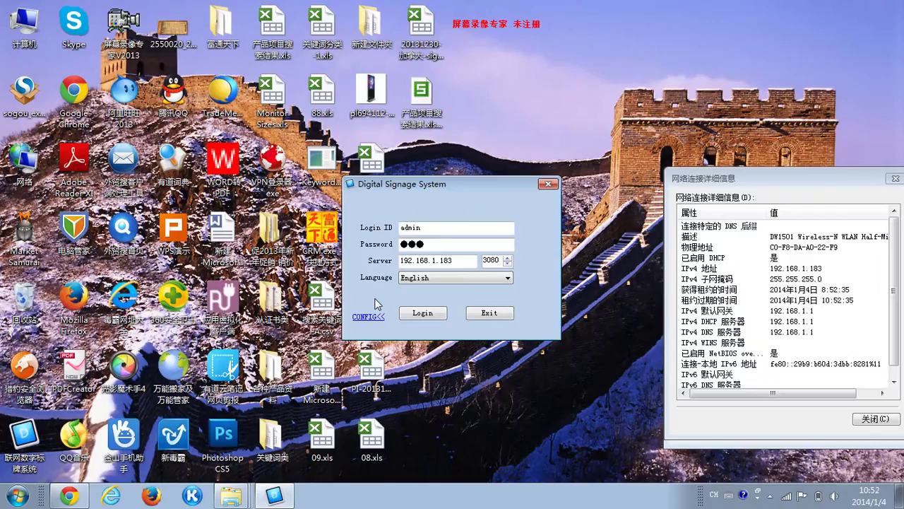
Step: Confirm server 192.168.1.183 matches this computer's IPv4 address, then log in
{"action": "left_click", "coordinate": [735, 270]}
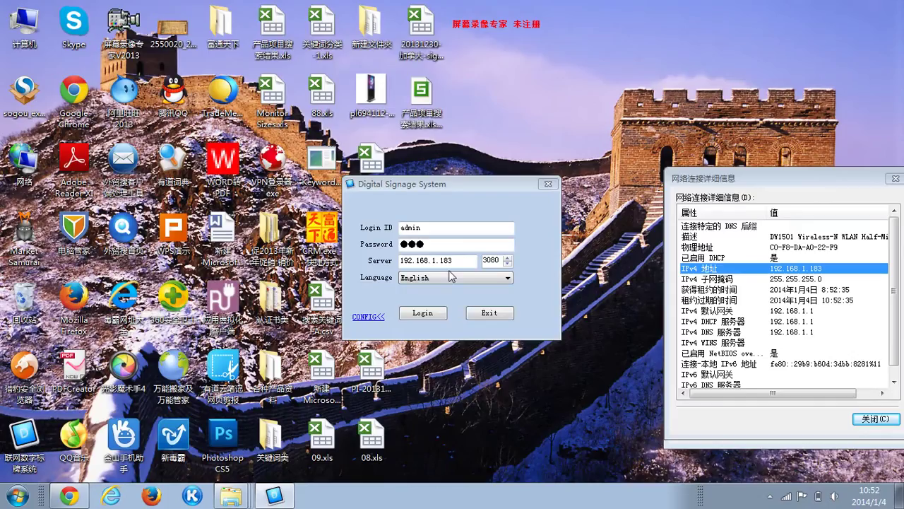
{"action": "left_click_drag", "start_coordinate": [457, 260], "coordinate": [378, 260]}
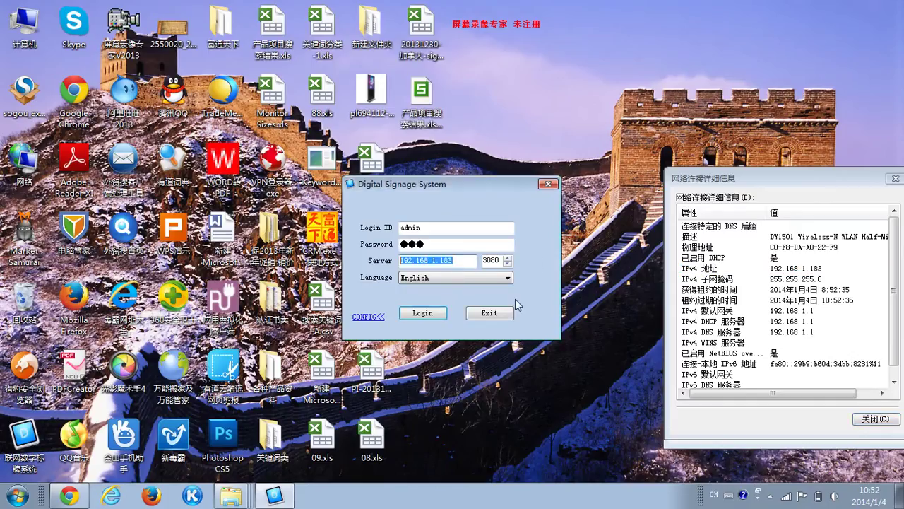
{"action": "left_click", "coordinate": [424, 313]}
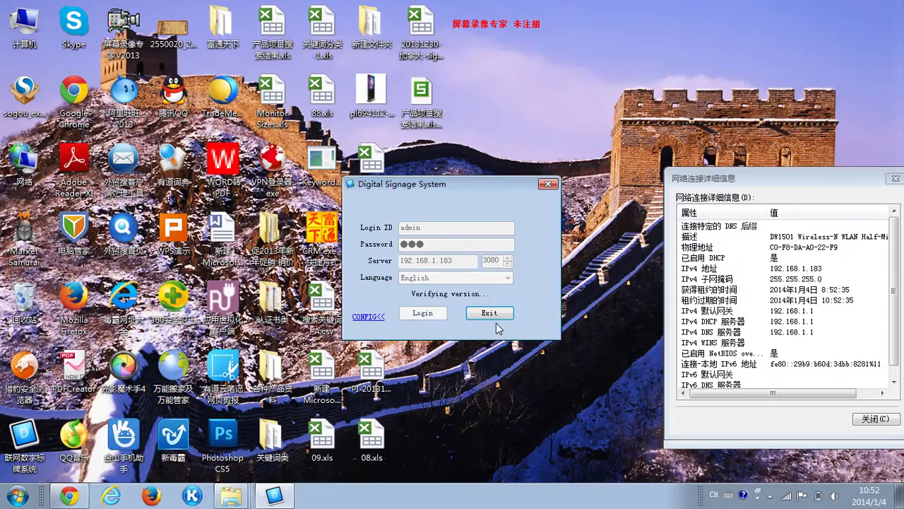
{"action": "left_click", "coordinate": [497, 322]}
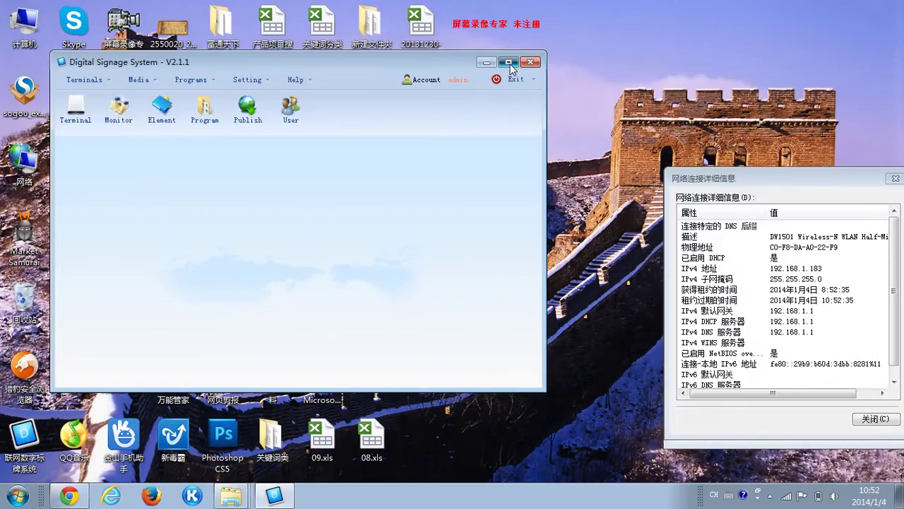
Step: Maximize the main window, open the Terminal list and delete terminal DST00001
{"action": "left_click", "coordinate": [509, 63]}
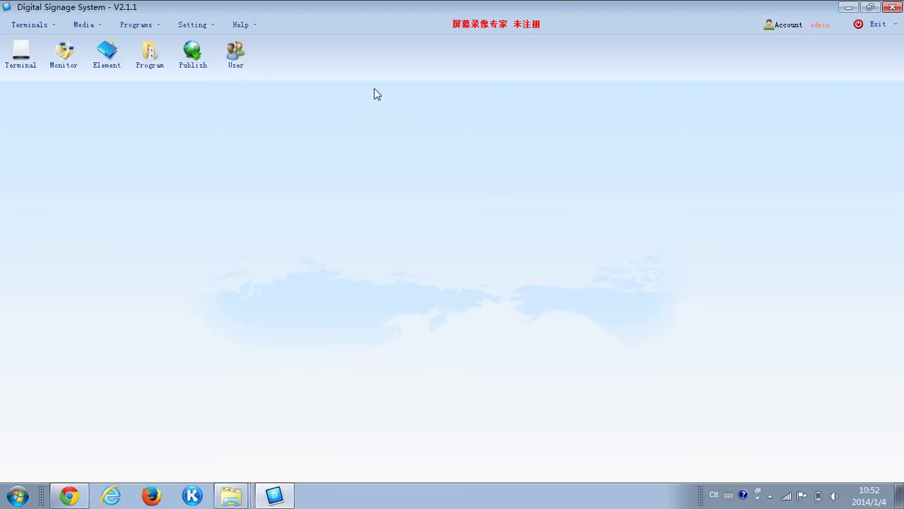
{"action": "left_click", "coordinate": [21, 60]}
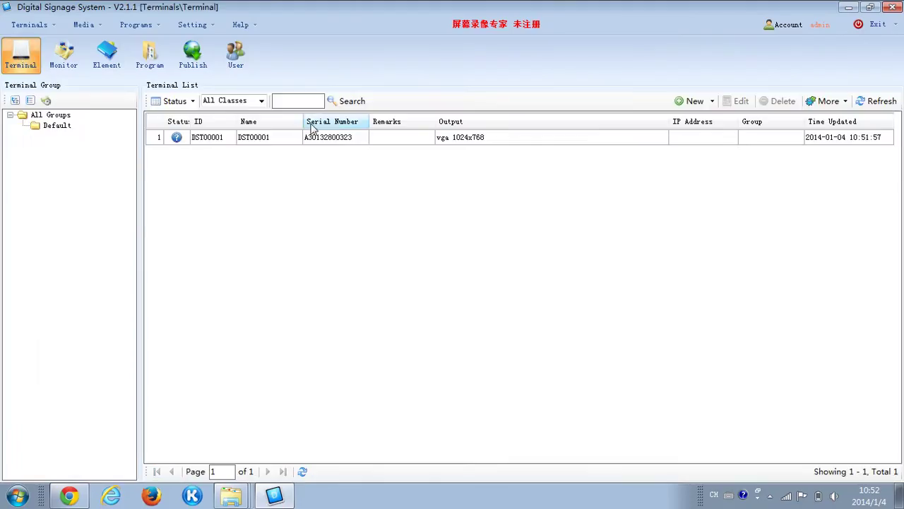
{"action": "left_click", "coordinate": [394, 140]}
{"action": "left_click", "coordinate": [769, 106]}
{"action": "left_click", "coordinate": [479, 295]}
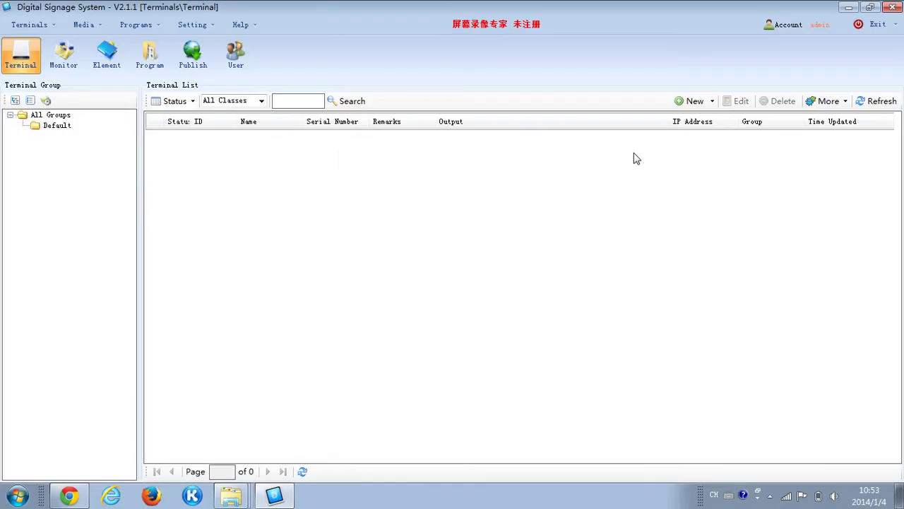
Step: Start a new terminal and browse its Output, Network and General settings
{"action": "left_click", "coordinate": [692, 103]}
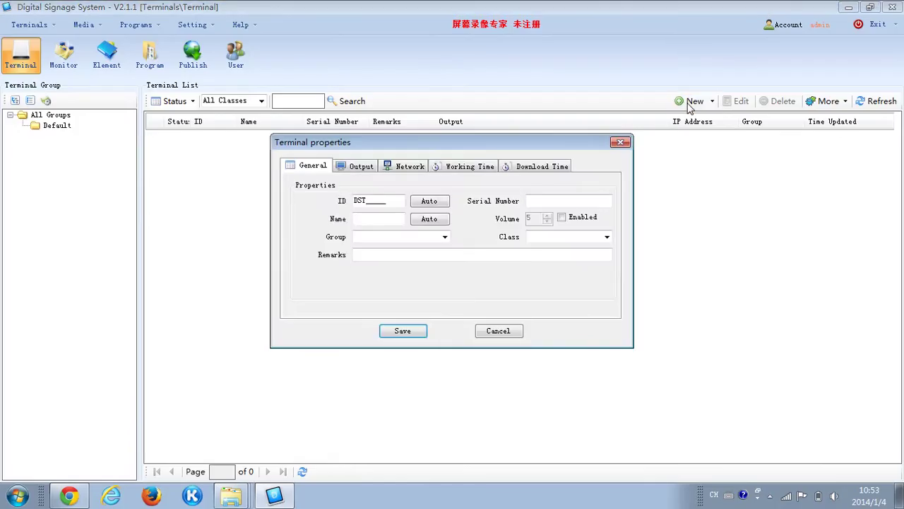
{"action": "mouse_move", "coordinate": [502, 147]}
{"action": "left_mouse_down"}
{"action": "mouse_move", "coordinate": [490, 146]}
{"action": "mouse_move", "coordinate": [499, 145]}
{"action": "left_mouse_up"}
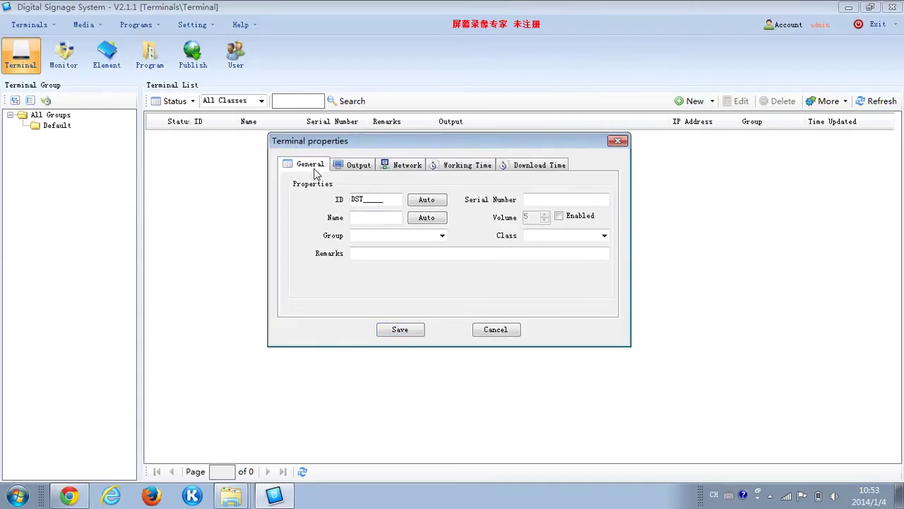
{"action": "left_click", "coordinate": [355, 170]}
{"action": "left_click", "coordinate": [408, 168]}
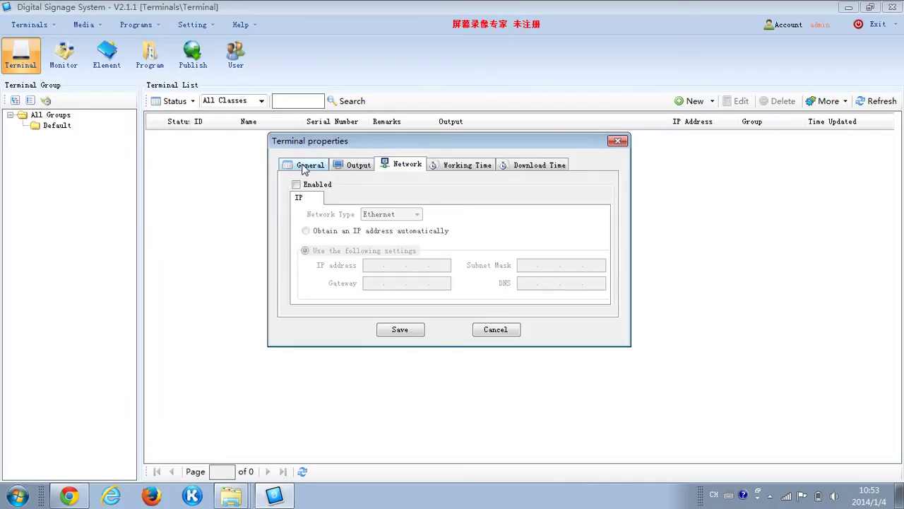
{"action": "left_click", "coordinate": [305, 168]}
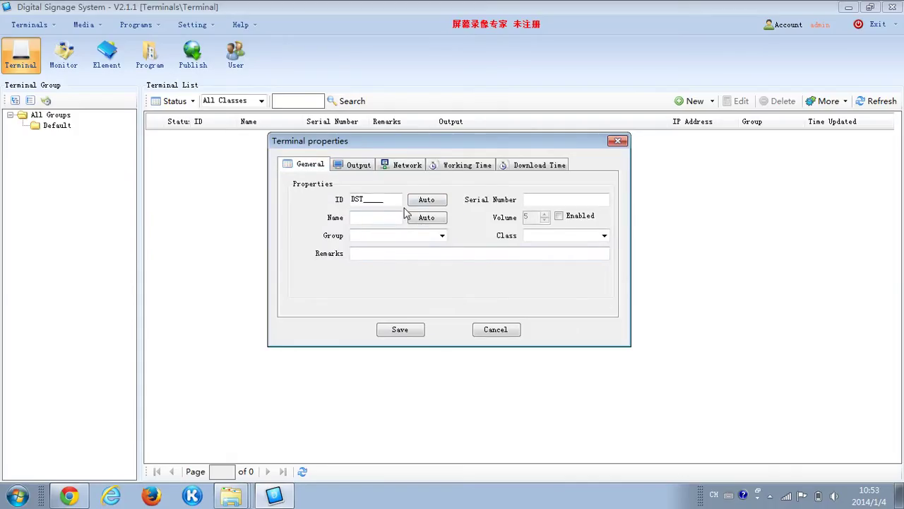
Step: Auto-generate the terminal ID, discard the new terminal, and reload the terminal list
{"action": "left_click", "coordinate": [368, 199]}
{"action": "left_click", "coordinate": [427, 203]}
{"action": "left_click", "coordinate": [512, 331]}
{"action": "left_click", "coordinate": [24, 65]}
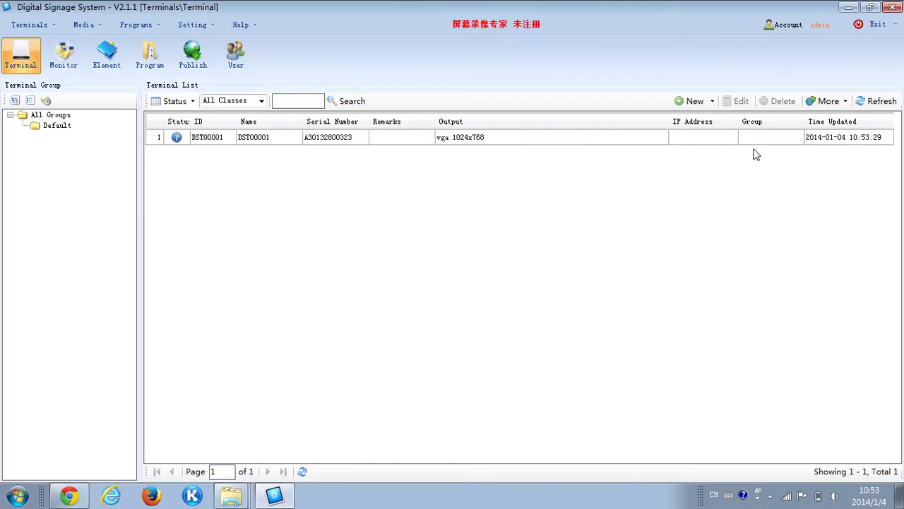
Step: Delete terminal DST00001 from the list
{"action": "left_click", "coordinate": [761, 139]}
{"action": "left_click", "coordinate": [777, 101]}
{"action": "left_click", "coordinate": [493, 291]}
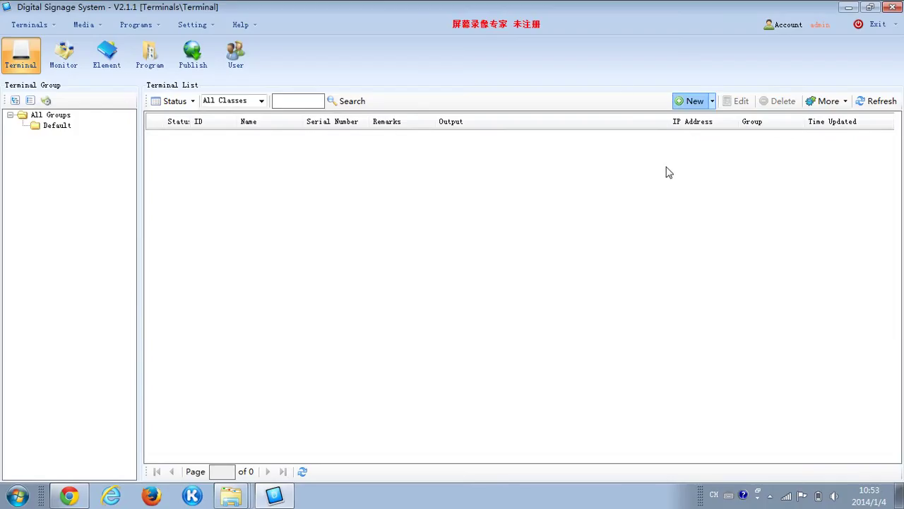
Step: Create a new terminal with auto-generated ID and name DST00001
{"action": "left_click", "coordinate": [705, 102]}
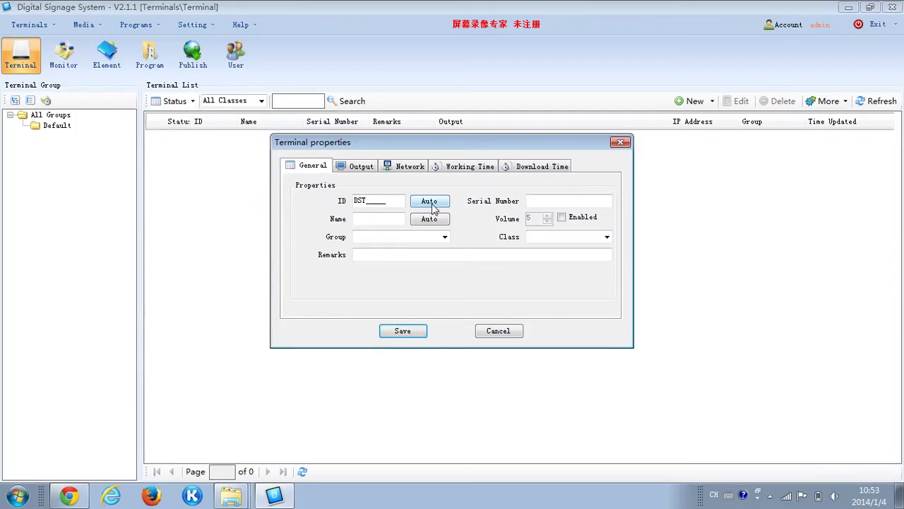
{"action": "left_click", "coordinate": [431, 203]}
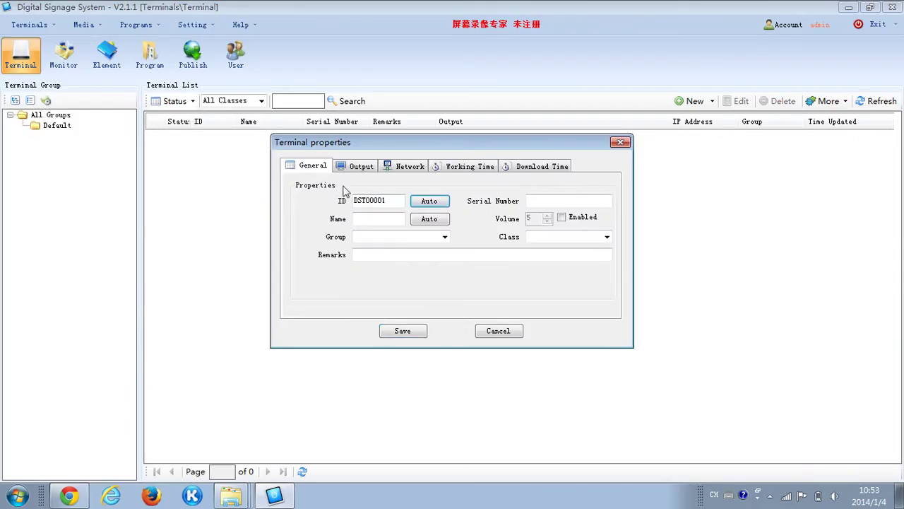
{"action": "left_click", "coordinate": [433, 221]}
{"action": "left_click_drag", "start_coordinate": [392, 219], "coordinate": [293, 219]}
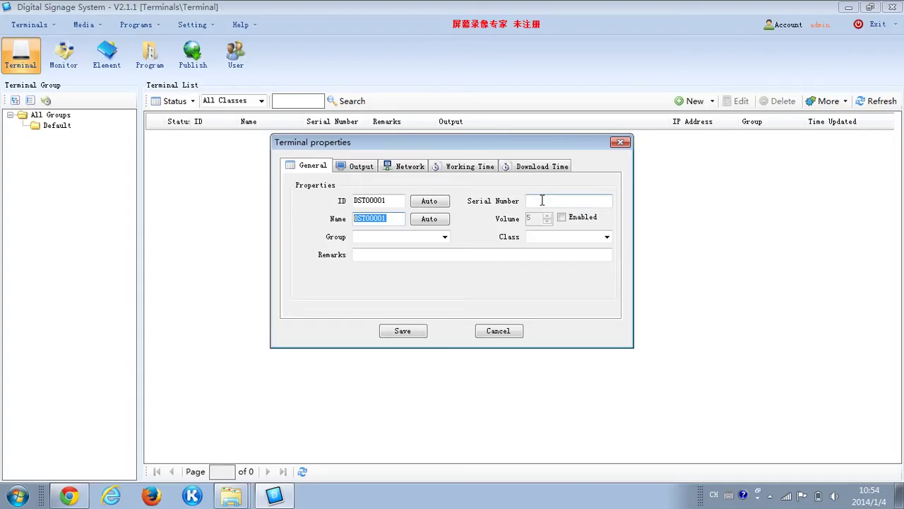
{"action": "left_click", "coordinate": [542, 201]}
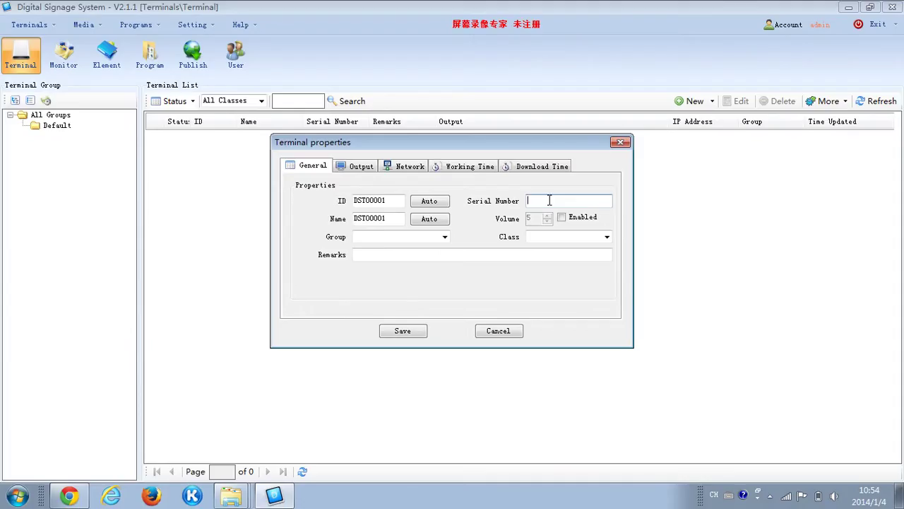
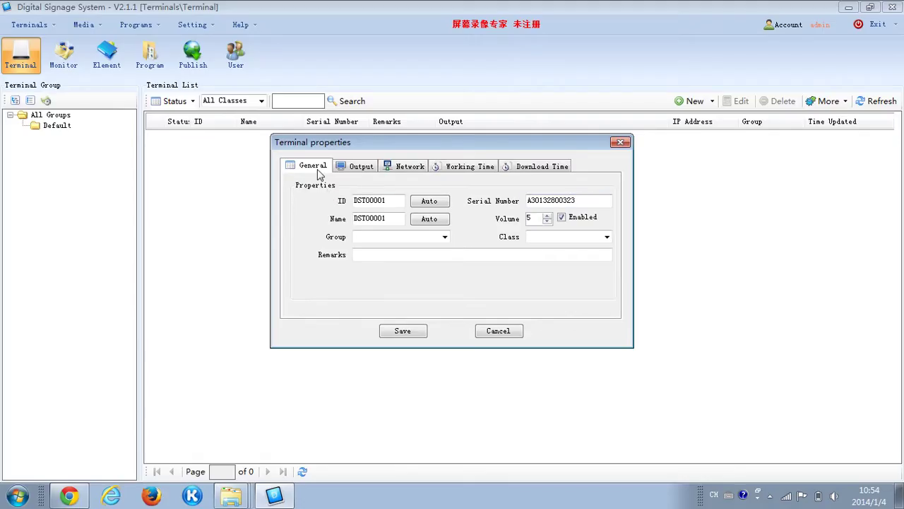
Step: On the Output tab, enable output with Portrait orientation, LVDS interface and a VESA_1920x1080 panel
{"action": "left_click", "coordinate": [355, 175]}
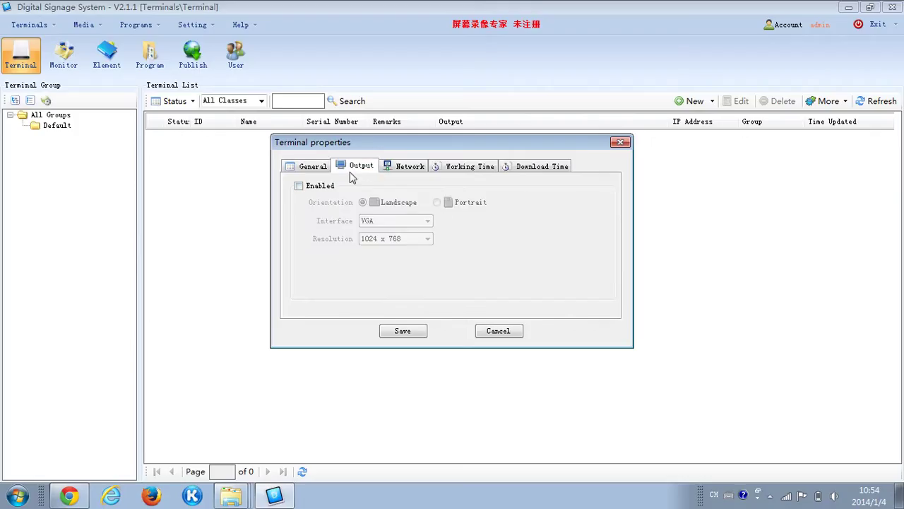
{"action": "left_click", "coordinate": [298, 187]}
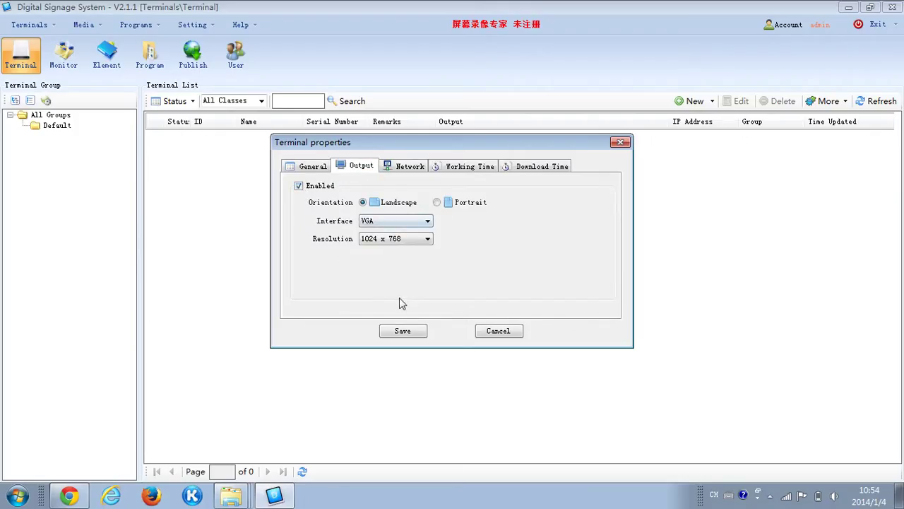
{"action": "left_click", "coordinate": [436, 203]}
{"action": "left_click", "coordinate": [363, 203]}
{"action": "left_click", "coordinate": [438, 202]}
{"action": "left_click", "coordinate": [399, 220]}
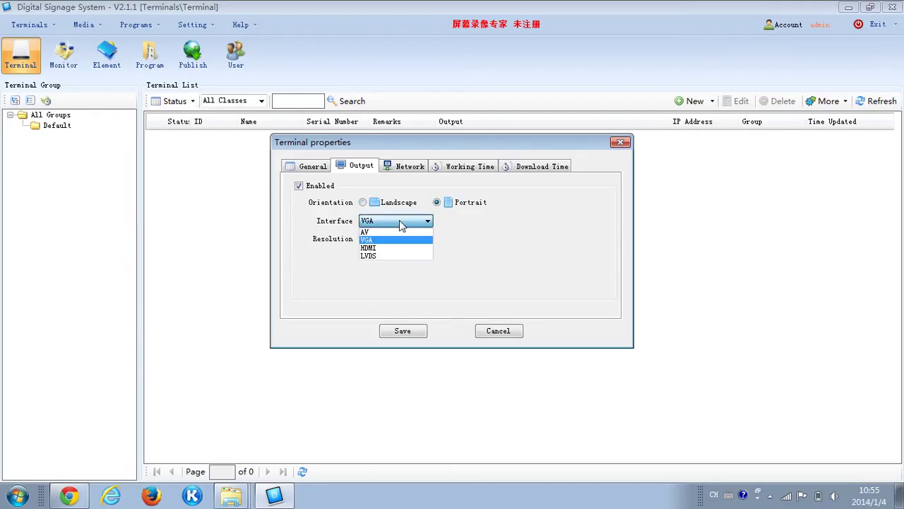
{"action": "left_click", "coordinate": [406, 255]}
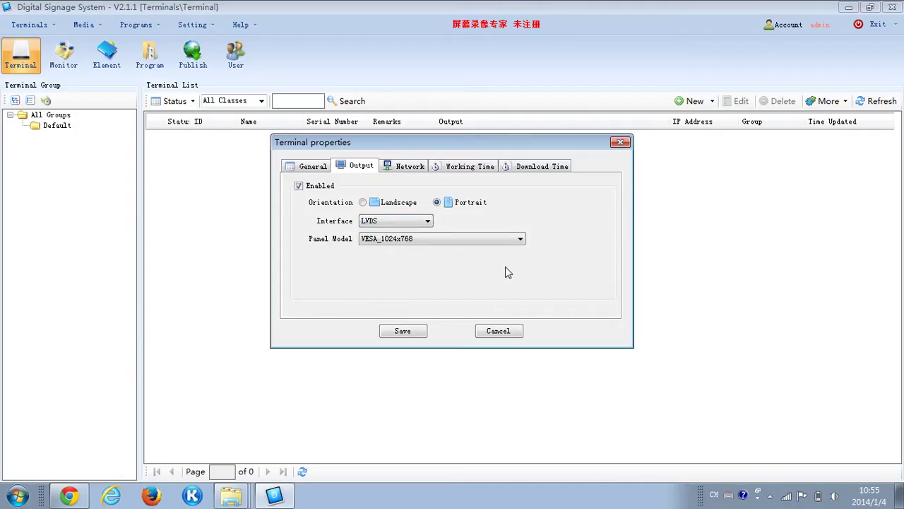
{"action": "left_click", "coordinate": [426, 239]}
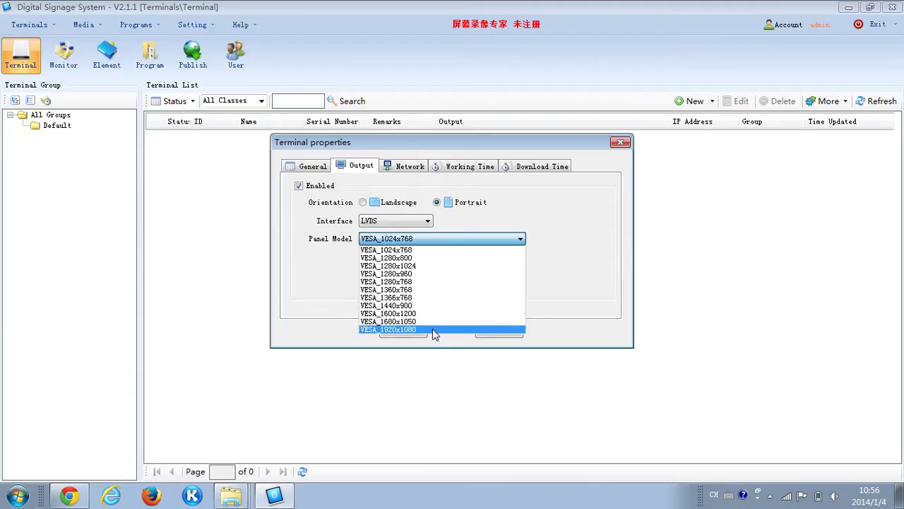
{"action": "left_click", "coordinate": [433, 329]}
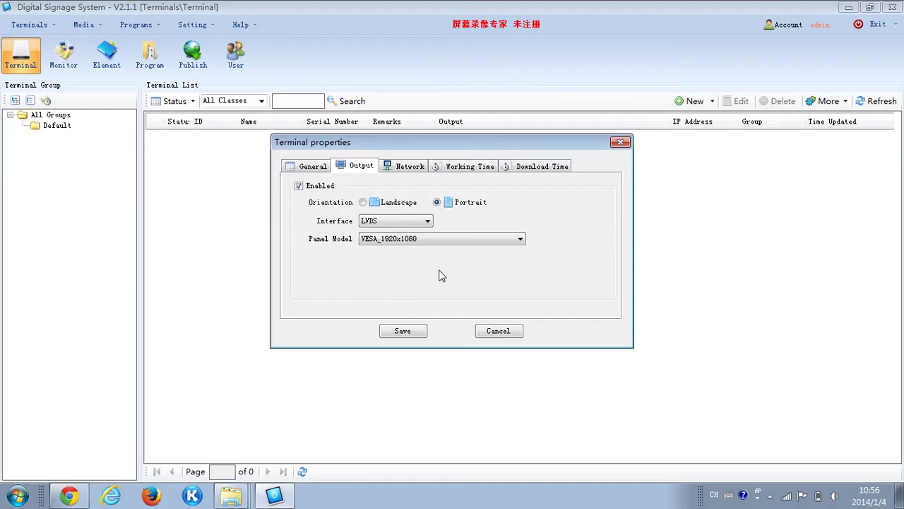
Step: Enable networking with Wi-Fi type and automatic IP address, then go to the Wi-Fi sub-tab
{"action": "left_click", "coordinate": [410, 168]}
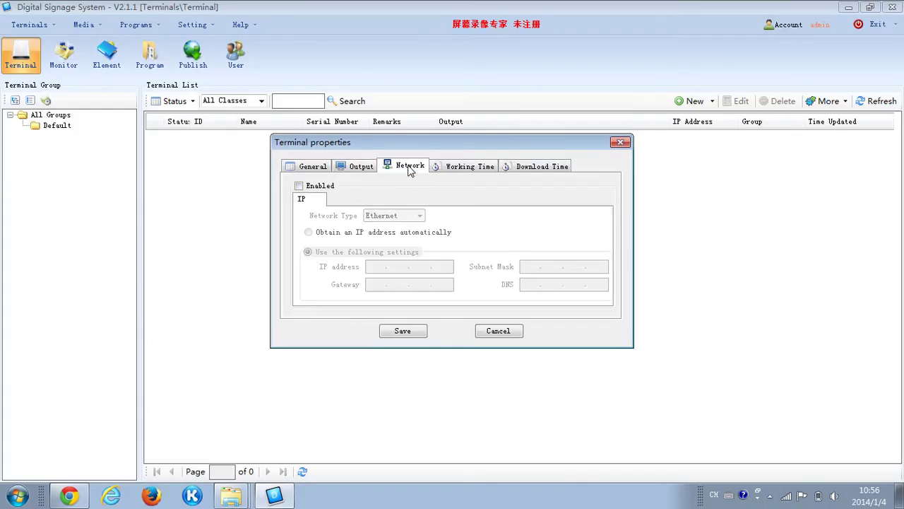
{"action": "left_click", "coordinate": [299, 187]}
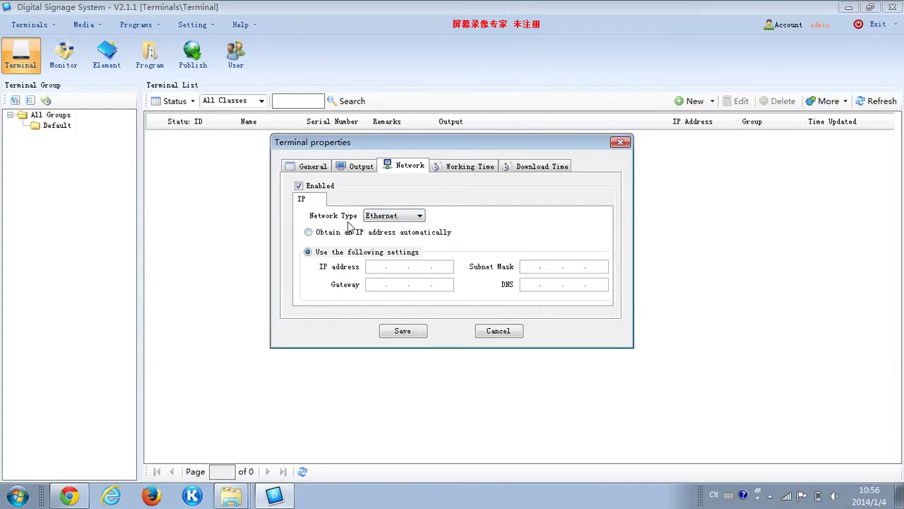
{"action": "left_click", "coordinate": [388, 216]}
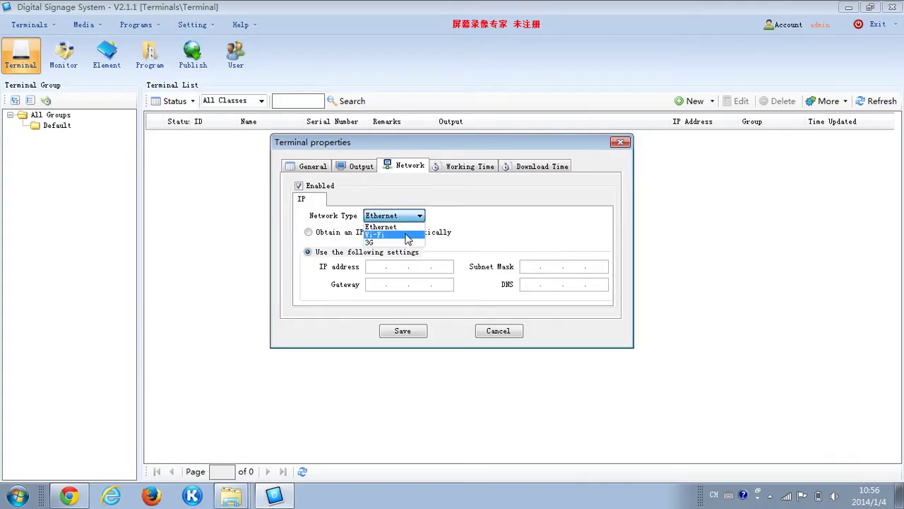
{"action": "left_click", "coordinate": [398, 241]}
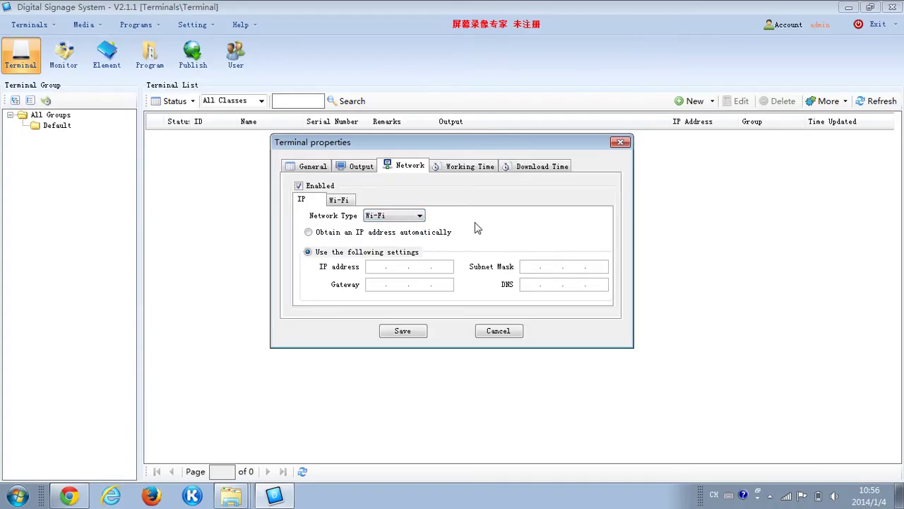
{"action": "left_click", "coordinate": [309, 233]}
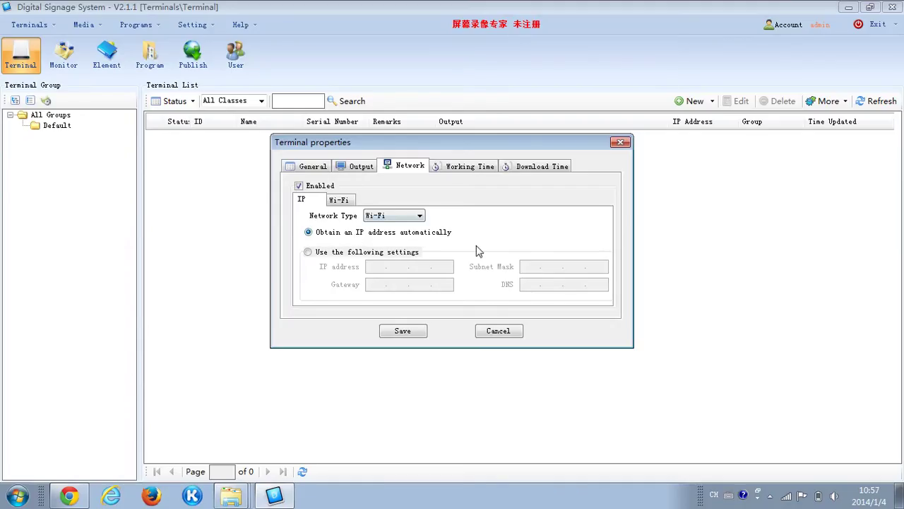
{"action": "left_click", "coordinate": [342, 204]}
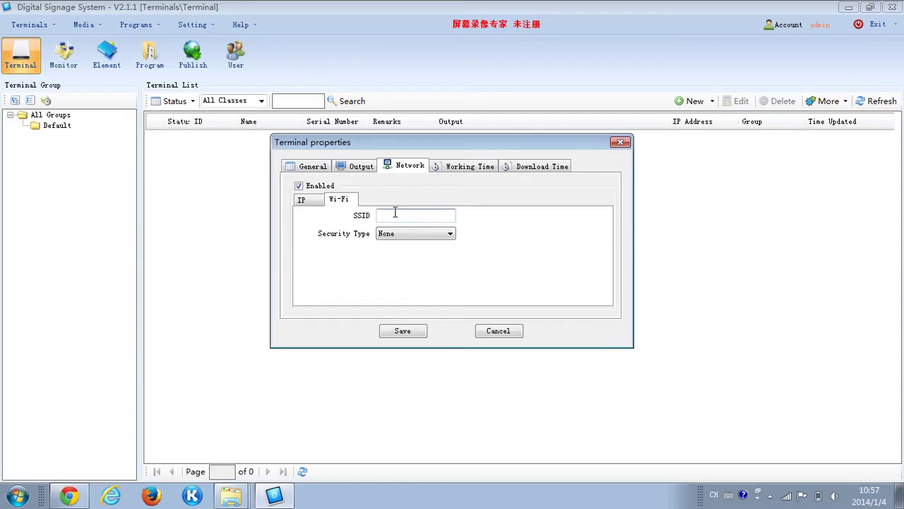
Step: Enter SSID 360BBC and choose WPA2 security with AES encryption
{"action": "type", "text": "360BBC"}
{"action": "left_click", "coordinate": [400, 234]}
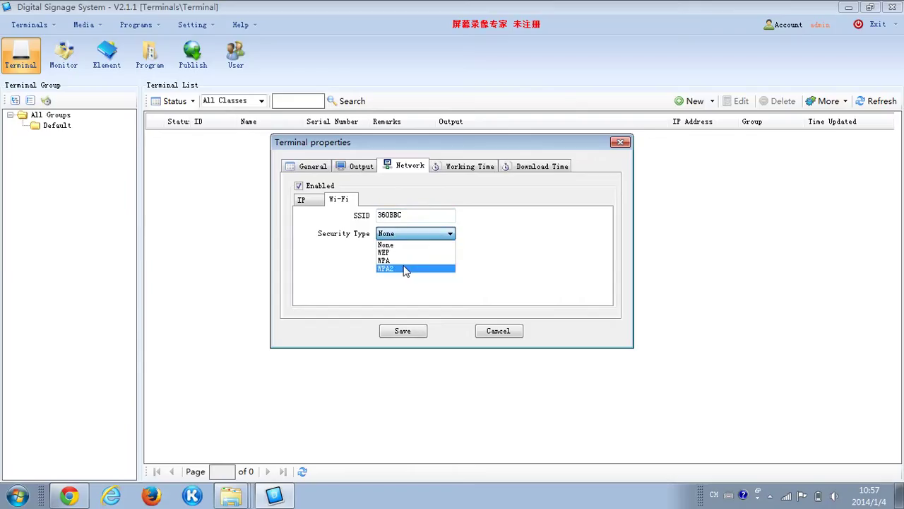
{"action": "left_click", "coordinate": [405, 269]}
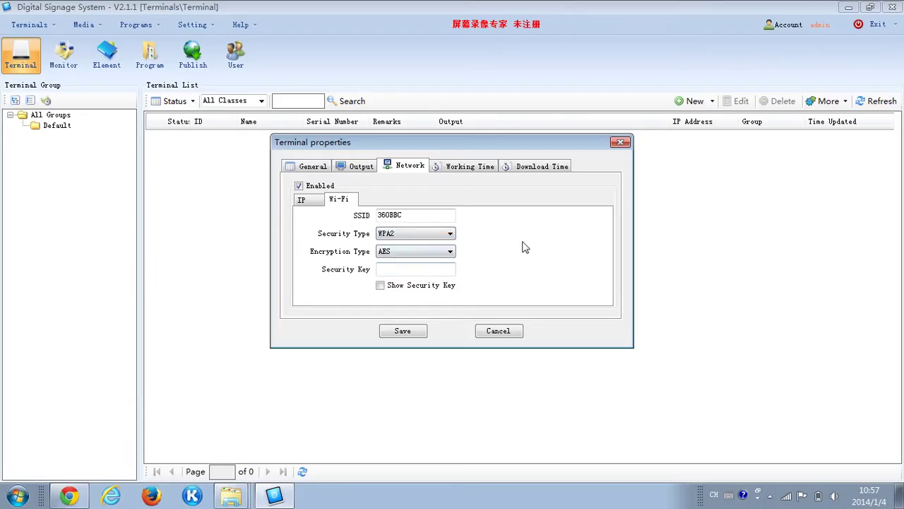
{"action": "left_click", "coordinate": [408, 255]}
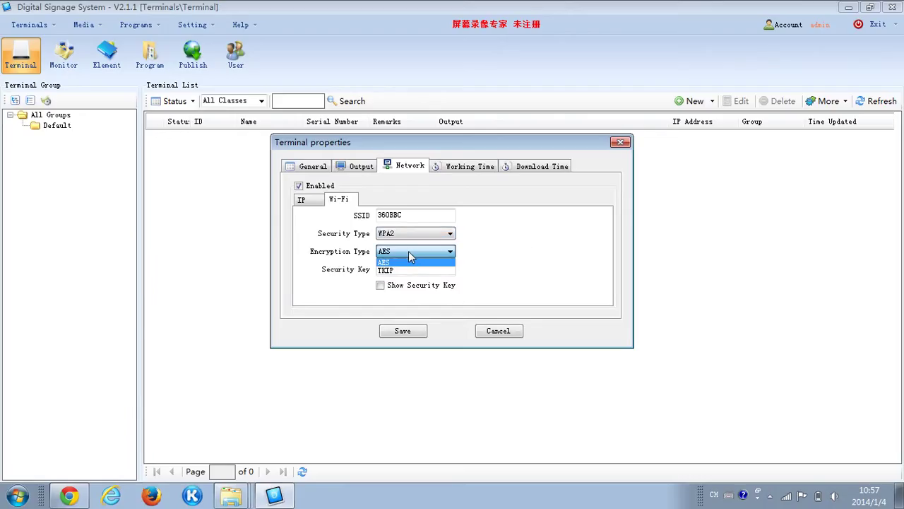
{"action": "left_click", "coordinate": [412, 263]}
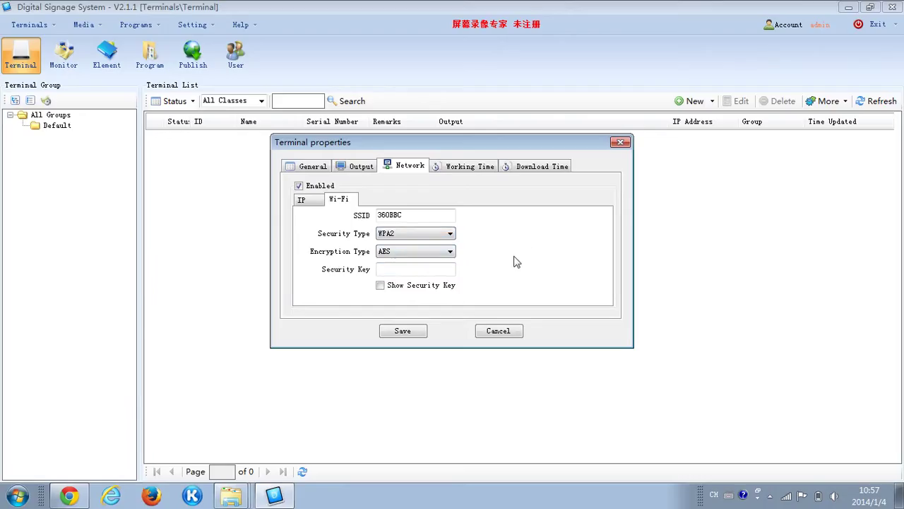
Step: Enter the Wi-Fi security key, verify and correct it, then save the terminal
{"action": "left_click", "coordinate": [398, 269]}
{"action": "type", "text": "**********"}
{"action": "left_click", "coordinate": [381, 288]}
{"action": "left_click", "coordinate": [402, 270]}
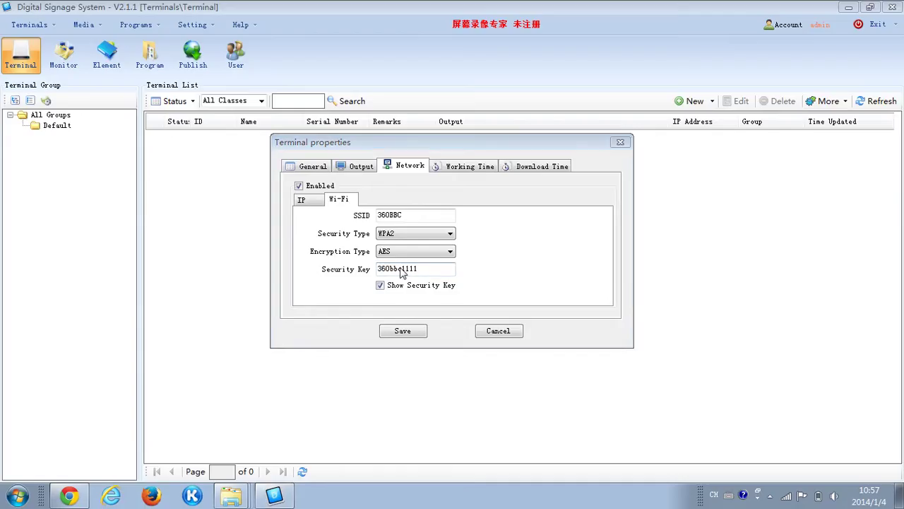
{"action": "left_click", "coordinate": [402, 270]}
{"action": "key", "text": "BackSpace"}
{"action": "key", "text": "BackSpace"}
{"action": "key", "text": "BackSpace"}
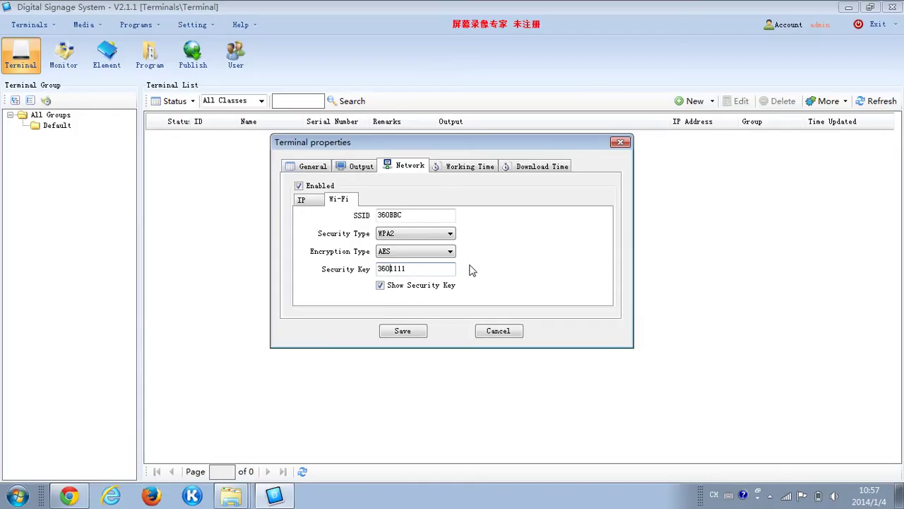
{"action": "left_click", "coordinate": [381, 286]}
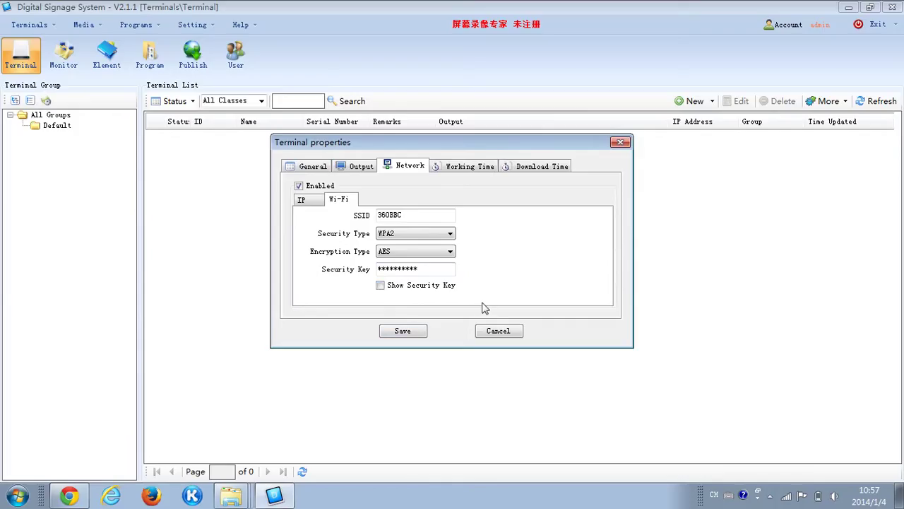
{"action": "left_click", "coordinate": [413, 332]}
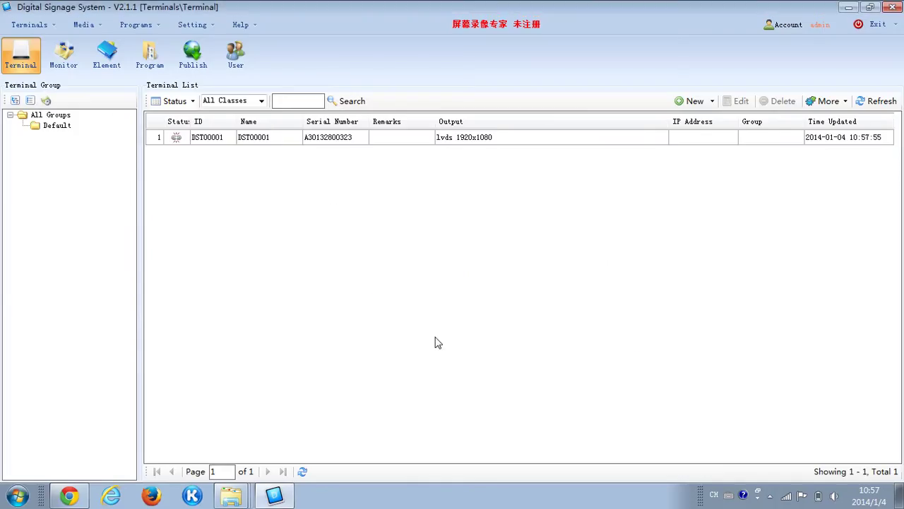
Step: Select terminal DST00001 and try filtering the terminal list by Offline status
{"action": "left_click", "coordinate": [248, 146]}
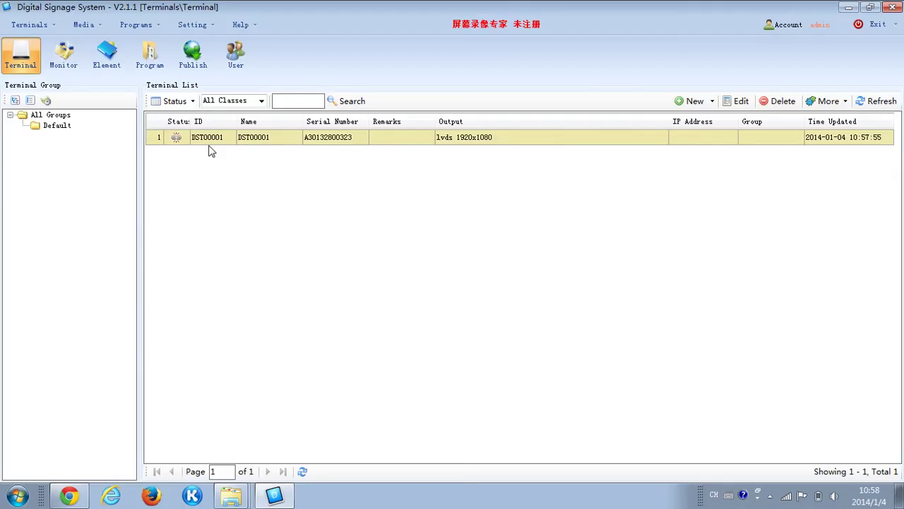
{"action": "left_click", "coordinate": [175, 102]}
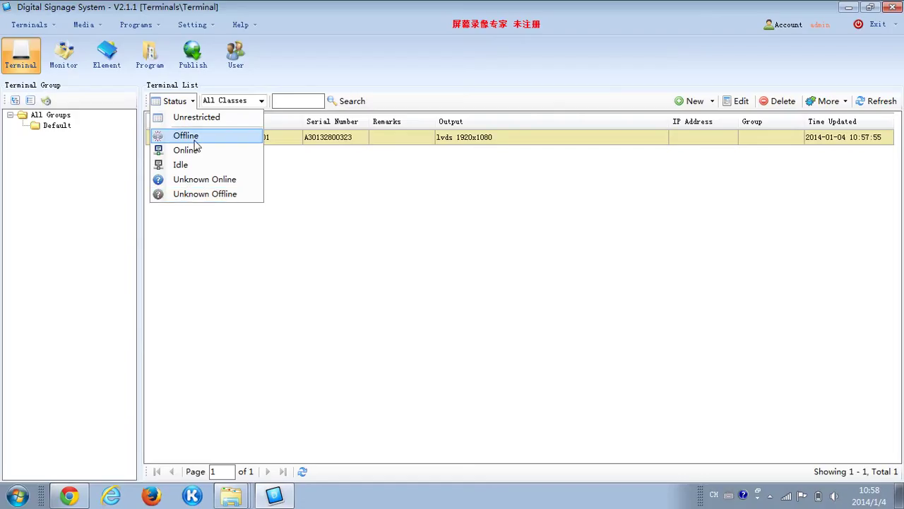
{"action": "left_click", "coordinate": [276, 89]}
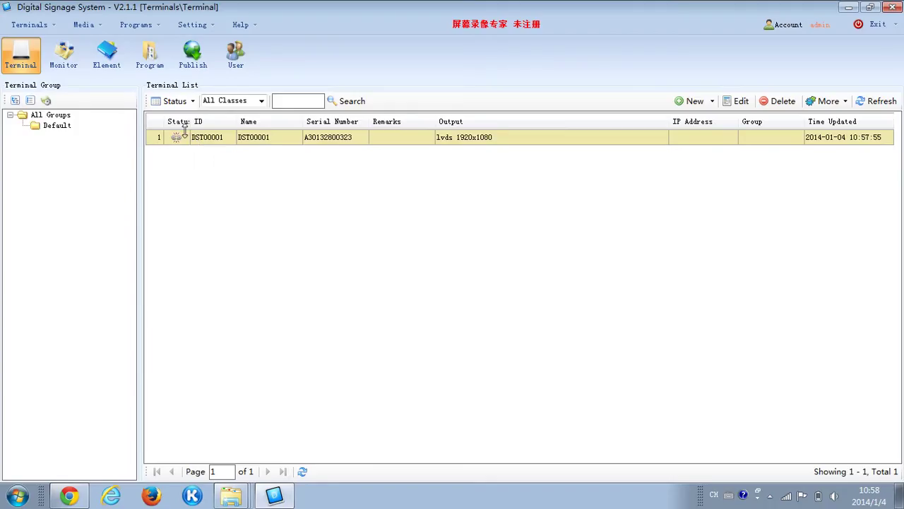
{"action": "left_click", "coordinate": [174, 101]}
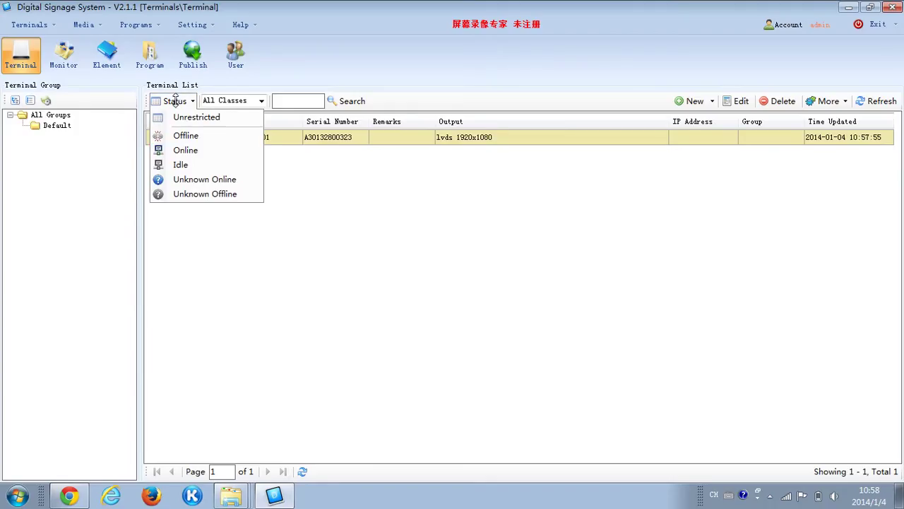
{"action": "left_click", "coordinate": [190, 136]}
{"action": "left_click", "coordinate": [176, 102]}
Step: Set the Status filter to Unrestricted so DST00001 shows with all statuses
{"action": "left_click", "coordinate": [190, 118]}
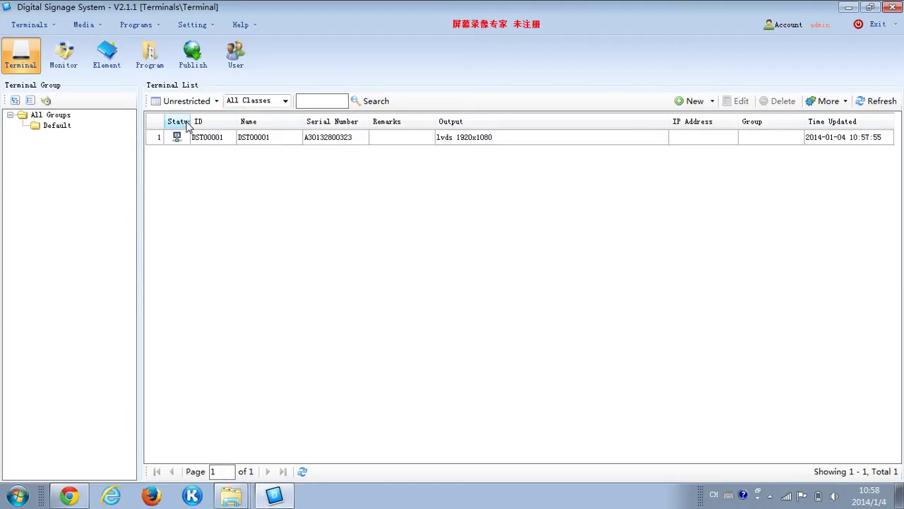
{"action": "left_click", "coordinate": [210, 138]}
{"action": "left_click", "coordinate": [200, 102]}
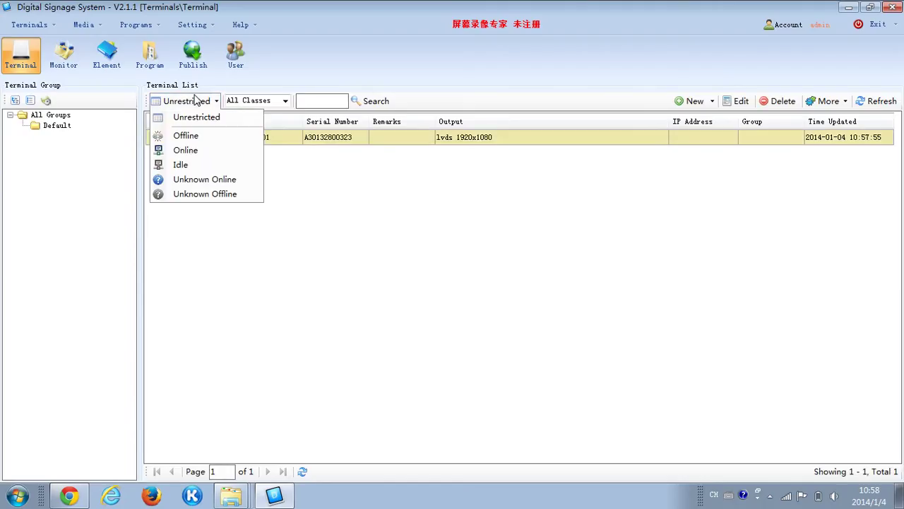
{"action": "left_click", "coordinate": [270, 161]}
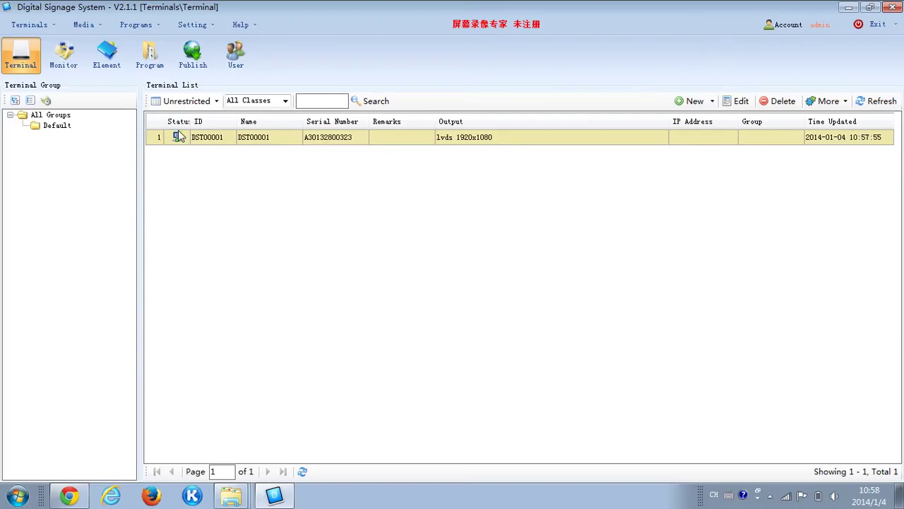
{"action": "left_click", "coordinate": [172, 104]}
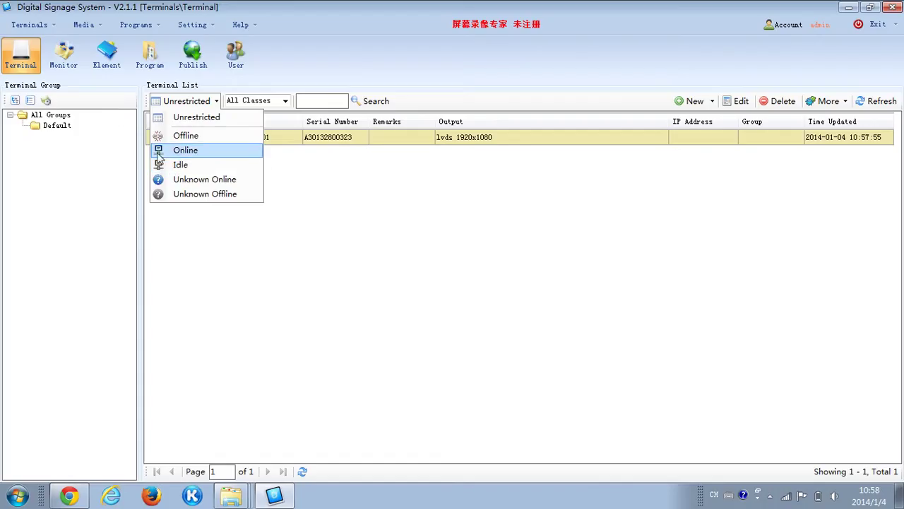
{"action": "left_click", "coordinate": [228, 157]}
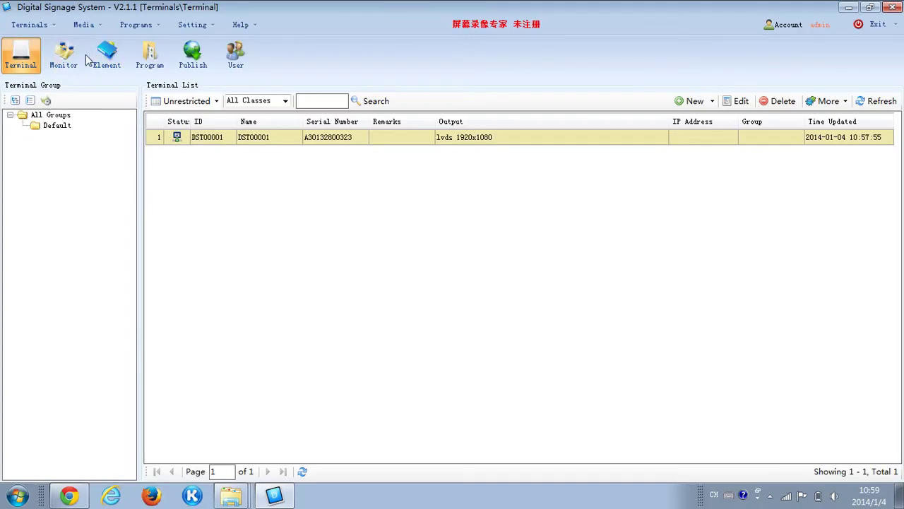
Step: Check DST00001's online status and log in Monitor, then go to the Program list
{"action": "left_click", "coordinate": [76, 61]}
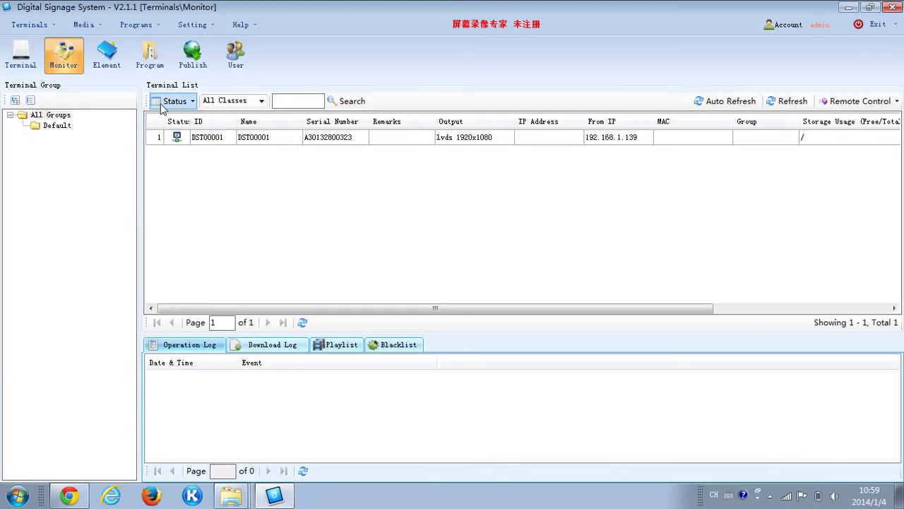
{"action": "left_click", "coordinate": [226, 142]}
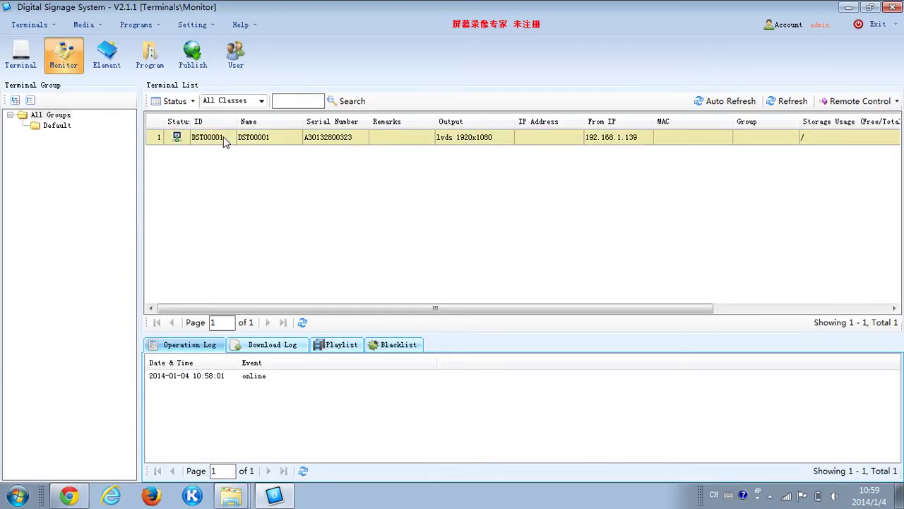
{"action": "left_click", "coordinate": [106, 65]}
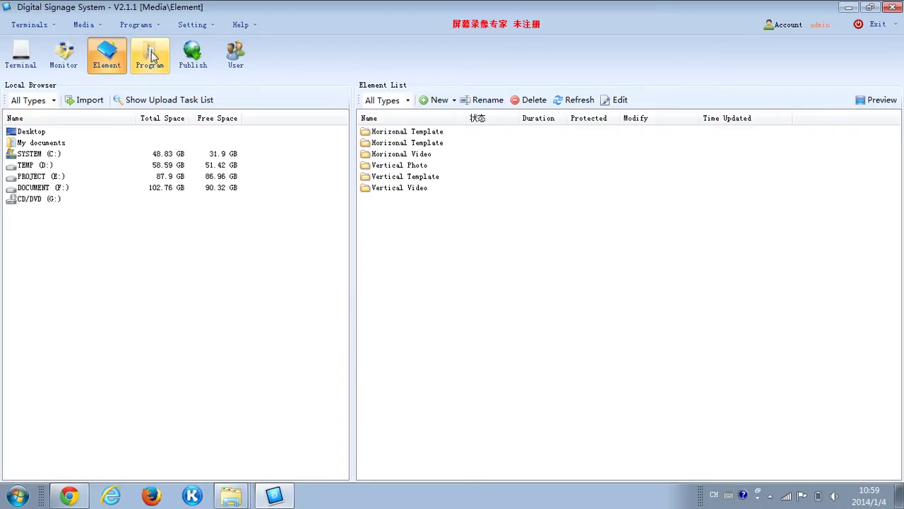
{"action": "left_click", "coordinate": [154, 56]}
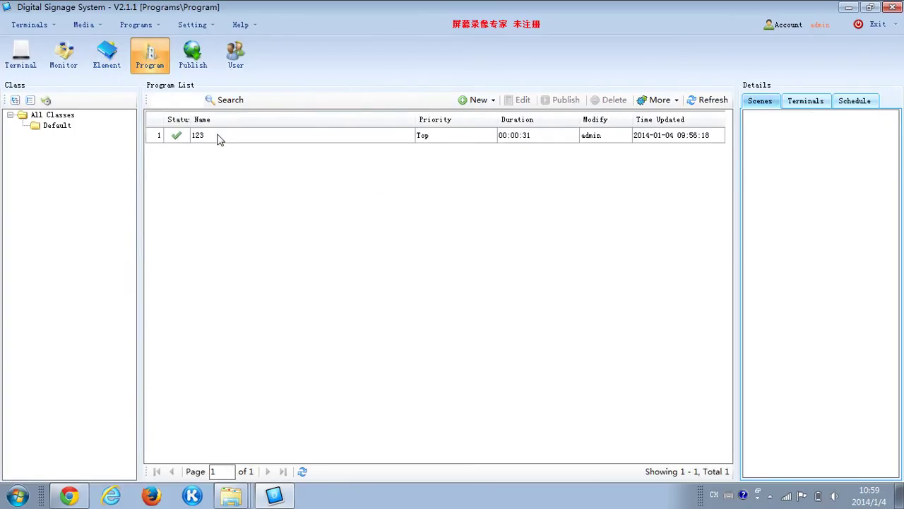
Step: Select program 123, glance at Publish, then create a new blank 1024 x 768 program
{"action": "left_click", "coordinate": [219, 139]}
{"action": "left_click", "coordinate": [202, 58]}
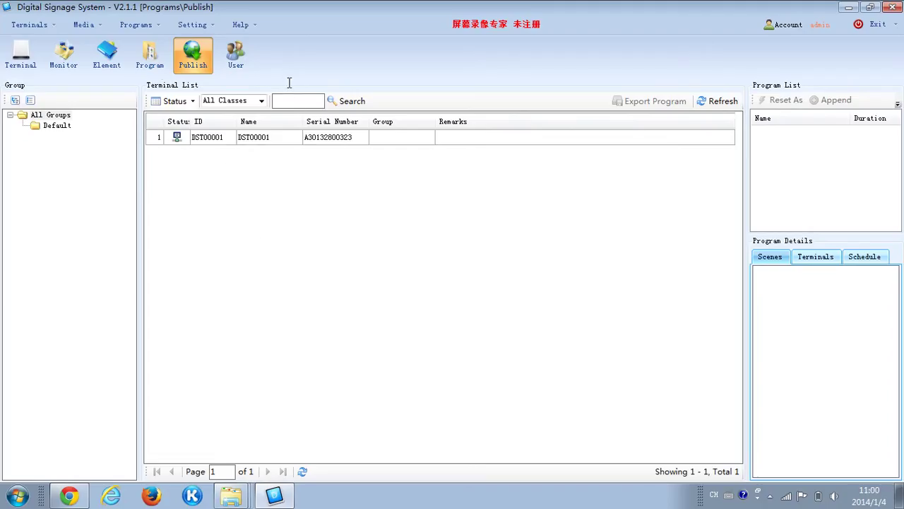
{"action": "left_click", "coordinate": [149, 62]}
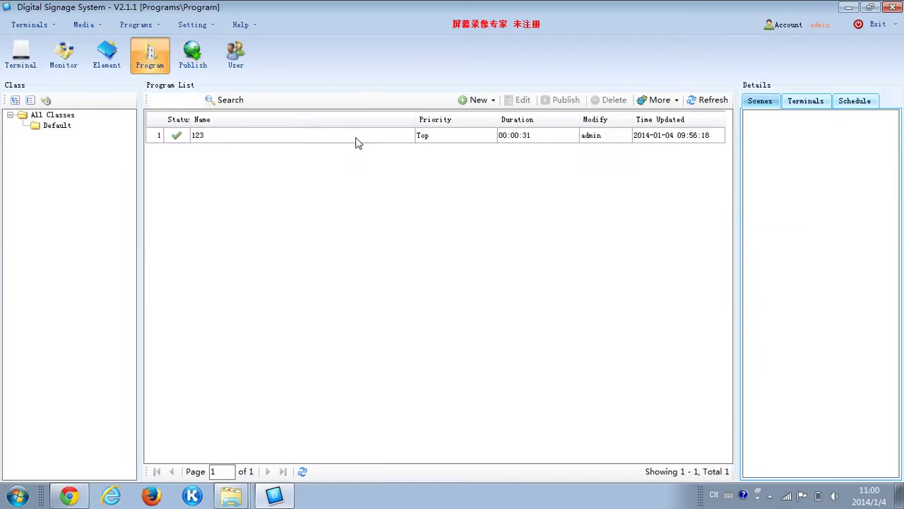
{"action": "left_click", "coordinate": [480, 102]}
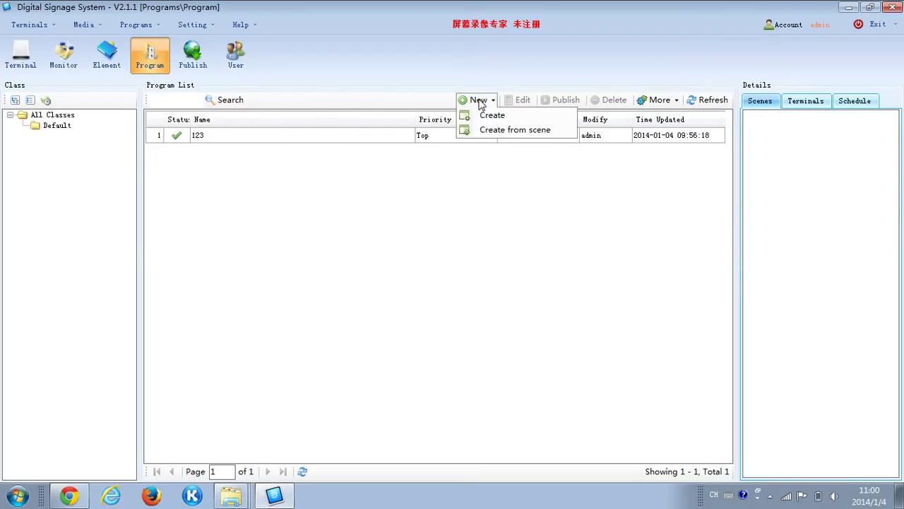
{"action": "left_click", "coordinate": [495, 116]}
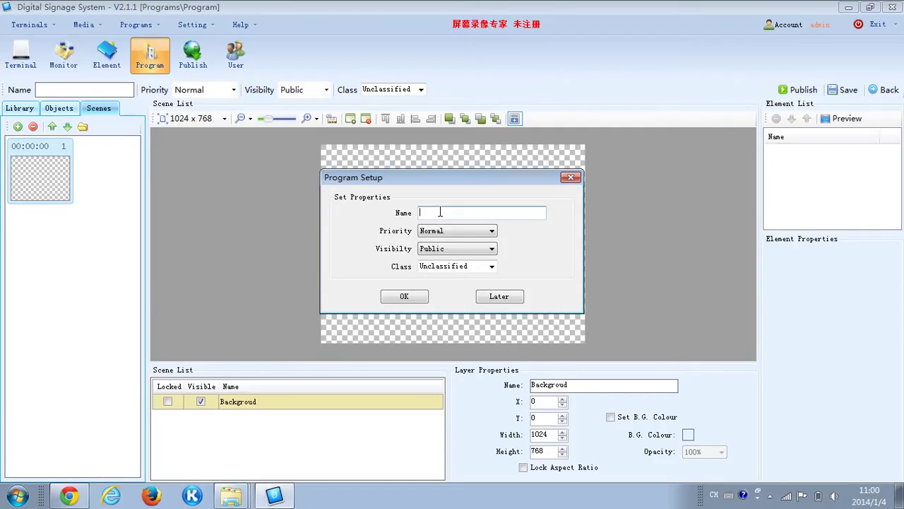
Step: Name the new program BBC in Program Setup and confirm
{"action": "type", "text": "BBC"}
{"action": "left_click", "coordinate": [404, 296]}
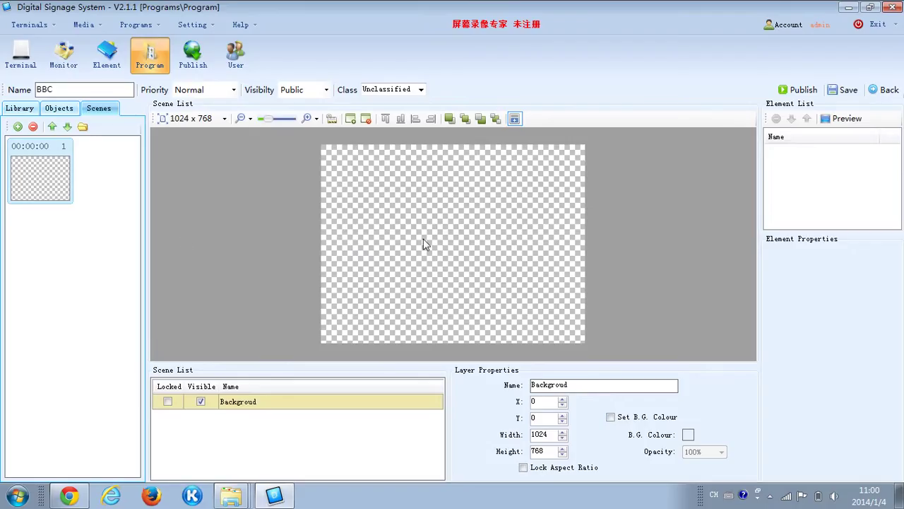
Step: Open the Library's Vertical Template folder and preview images until the green 分屏一分二 frame is selected
{"action": "left_click", "coordinate": [23, 111]}
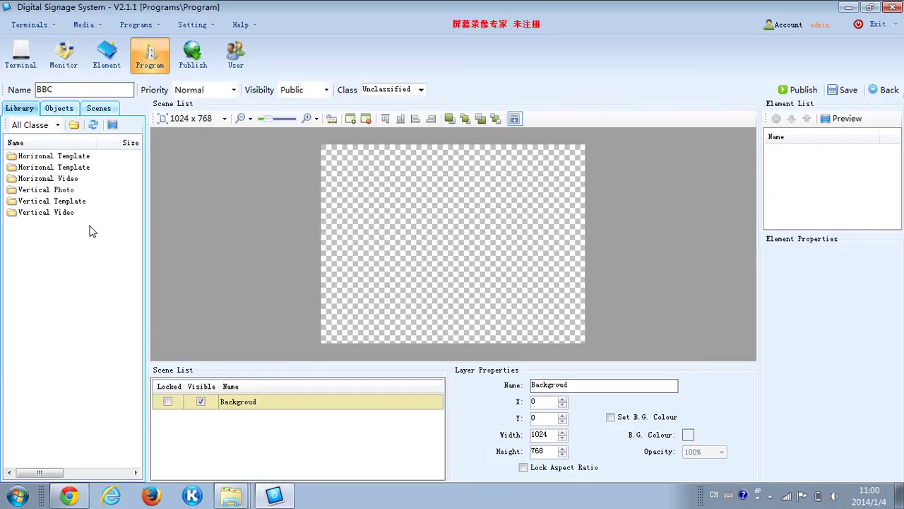
{"action": "left_click", "coordinate": [54, 203]}
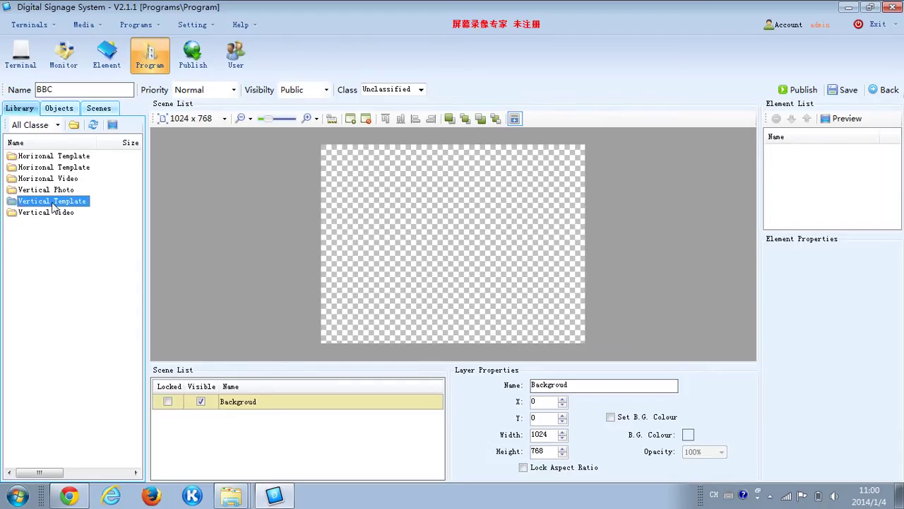
{"action": "double_click", "coordinate": [54, 203]}
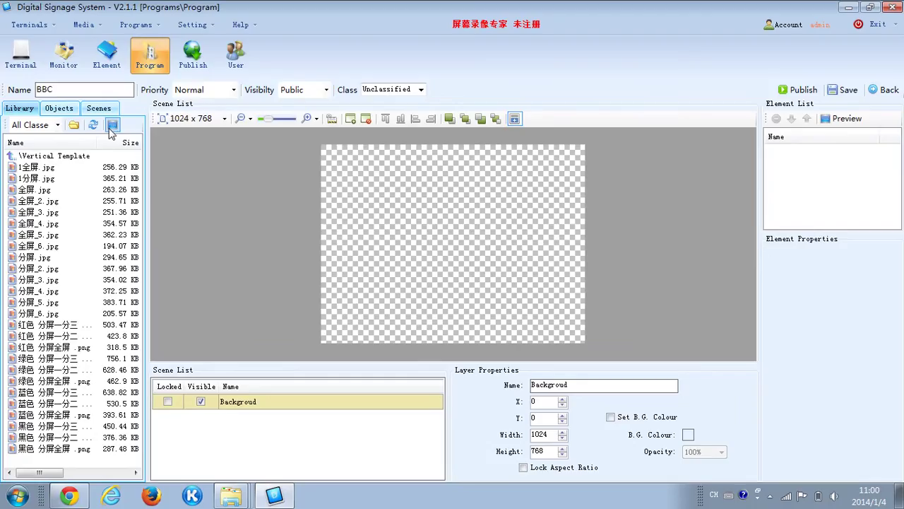
{"action": "left_click", "coordinate": [46, 247]}
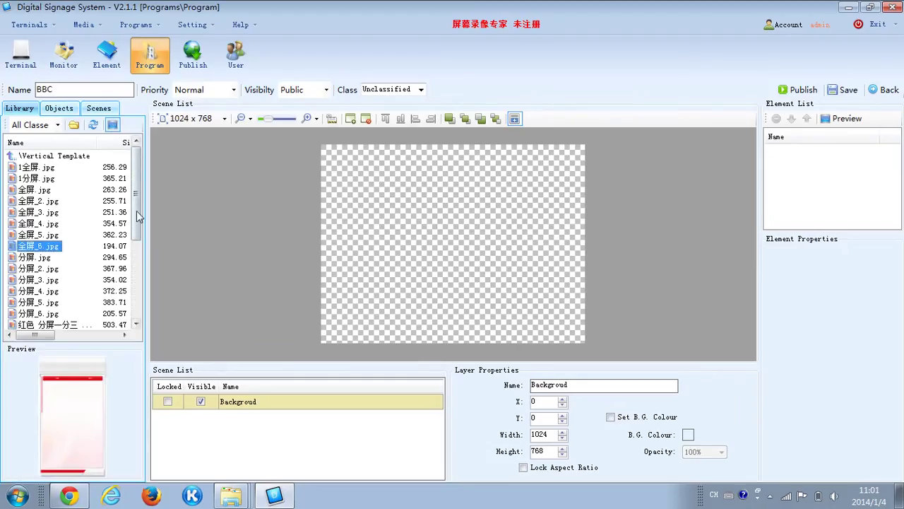
{"action": "left_click_drag", "start_coordinate": [139, 217], "coordinate": [137, 248]}
{"action": "left_click", "coordinate": [45, 247]}
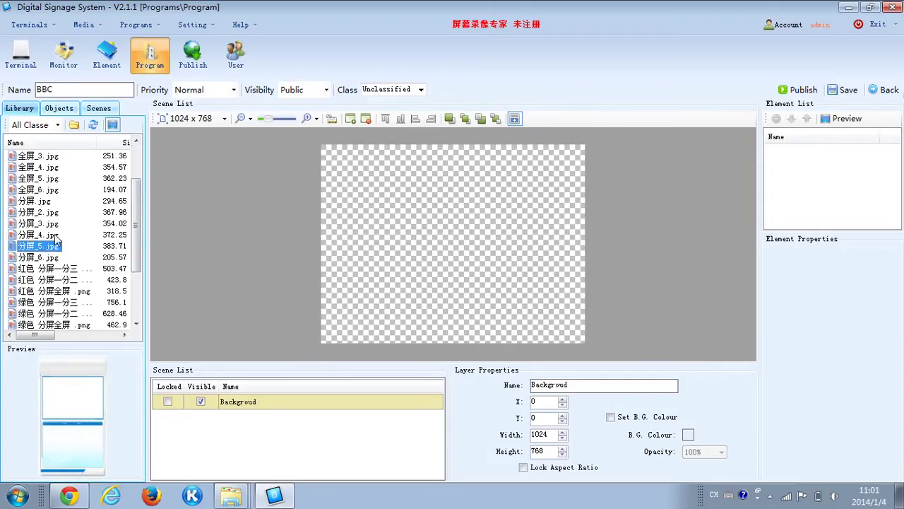
{"action": "left_click", "coordinate": [54, 235]}
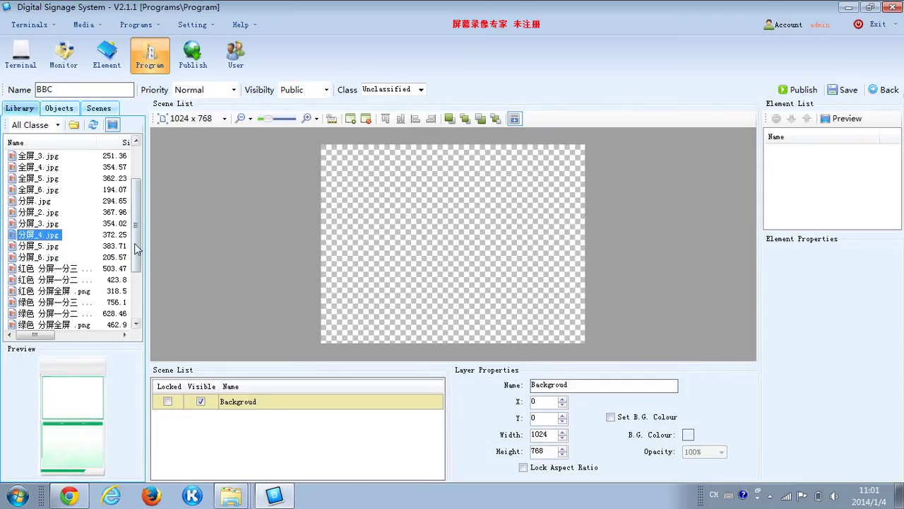
{"action": "left_click_drag", "start_coordinate": [137, 249], "coordinate": [124, 282]}
{"action": "left_click", "coordinate": [57, 270]}
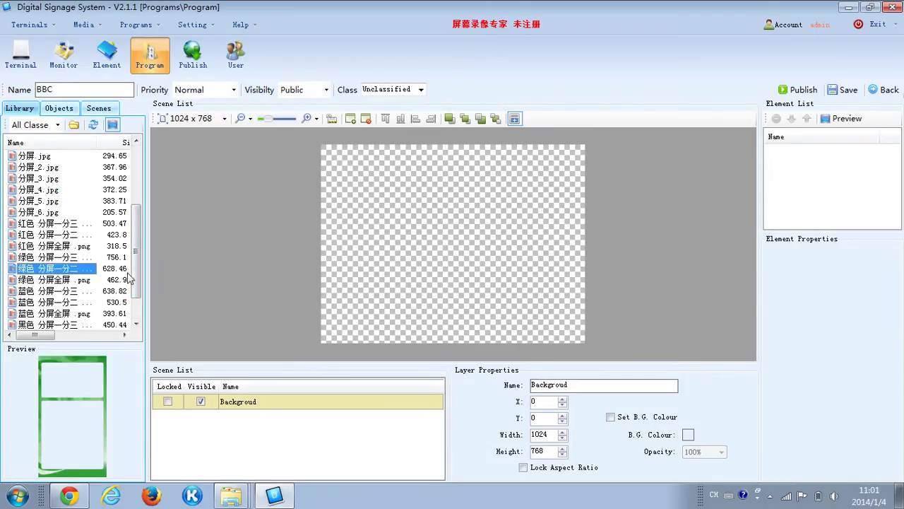
Step: Drag the green 分屏一分二.png frame onto the canvas and set it as the scene background
{"action": "left_click_drag", "start_coordinate": [70, 271], "coordinate": [392, 208]}
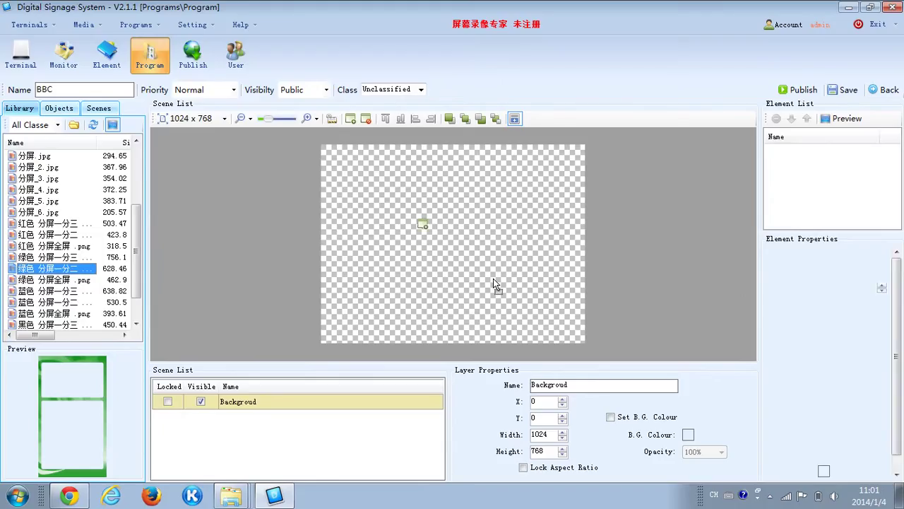
{"action": "left_click_drag", "start_coordinate": [493, 282], "coordinate": [494, 286]}
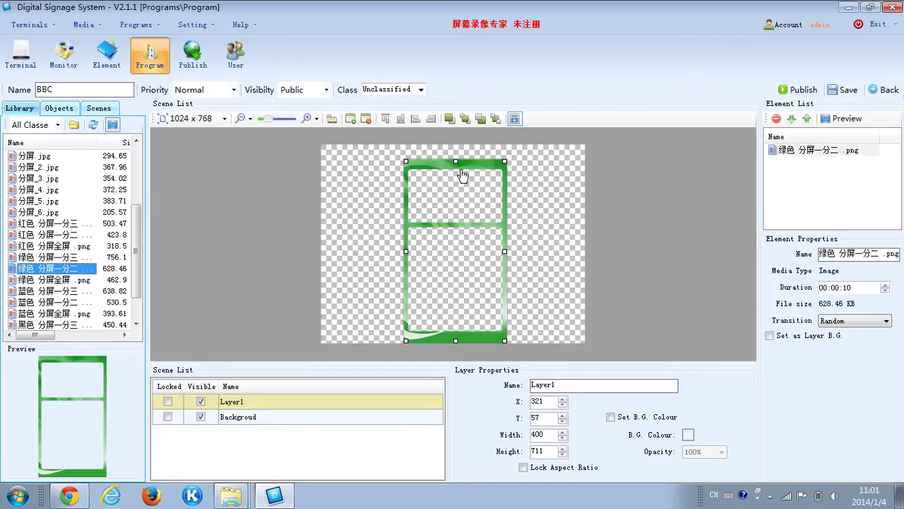
{"action": "left_click_drag", "start_coordinate": [463, 175], "coordinate": [460, 165]}
{"action": "right_click", "coordinate": [460, 188]}
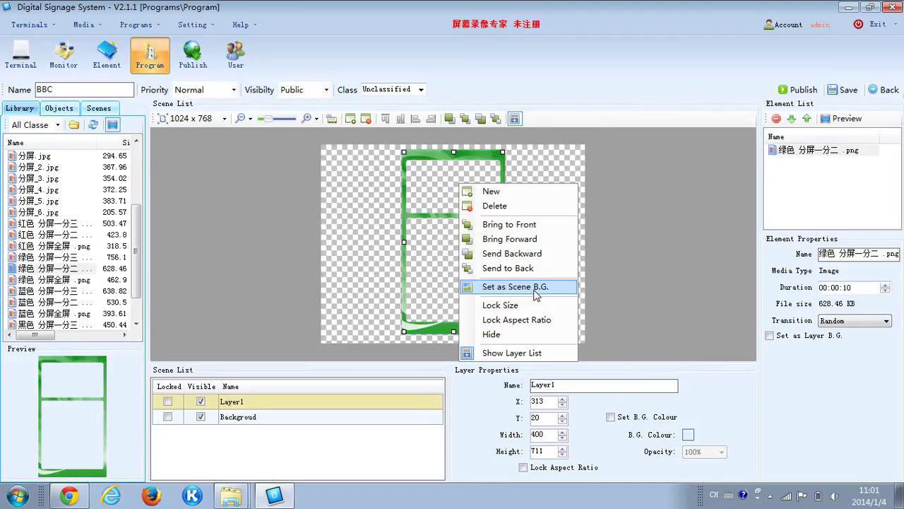
{"action": "left_click", "coordinate": [534, 292]}
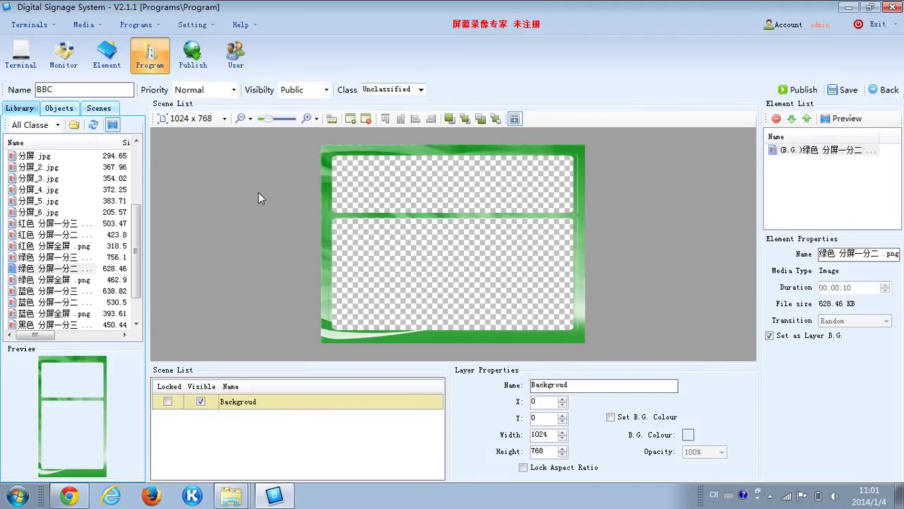
Step: Change the scene resolution to 1080 x 1920 portrait
{"action": "left_click", "coordinate": [225, 118]}
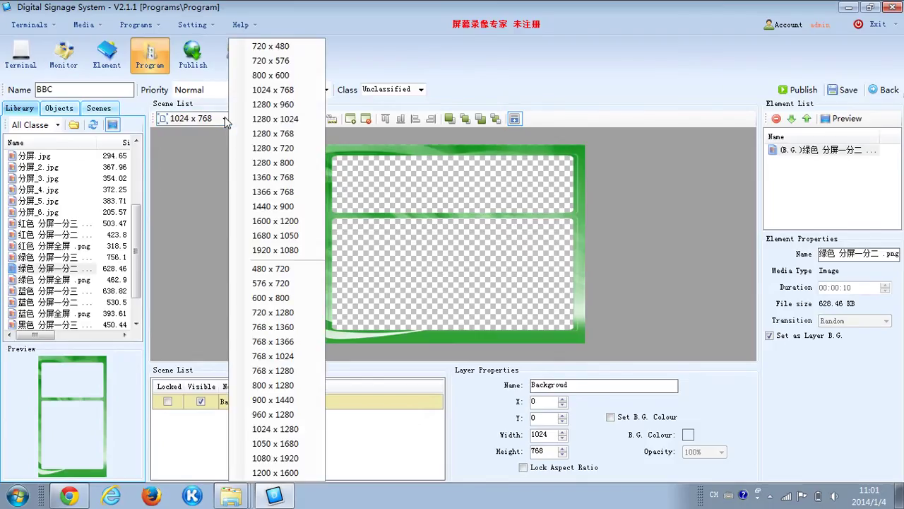
{"action": "left_click", "coordinate": [296, 459]}
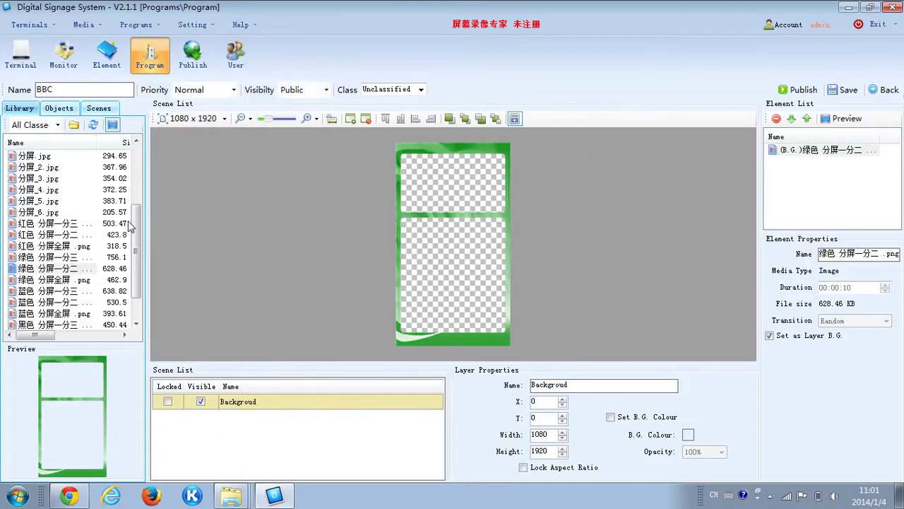
{"action": "scroll", "coordinate": [131, 191], "scroll_direction": "up", "scroll_amount": 2}
{"action": "scroll", "coordinate": [131, 180], "scroll_direction": "up", "scroll_amount": 1}
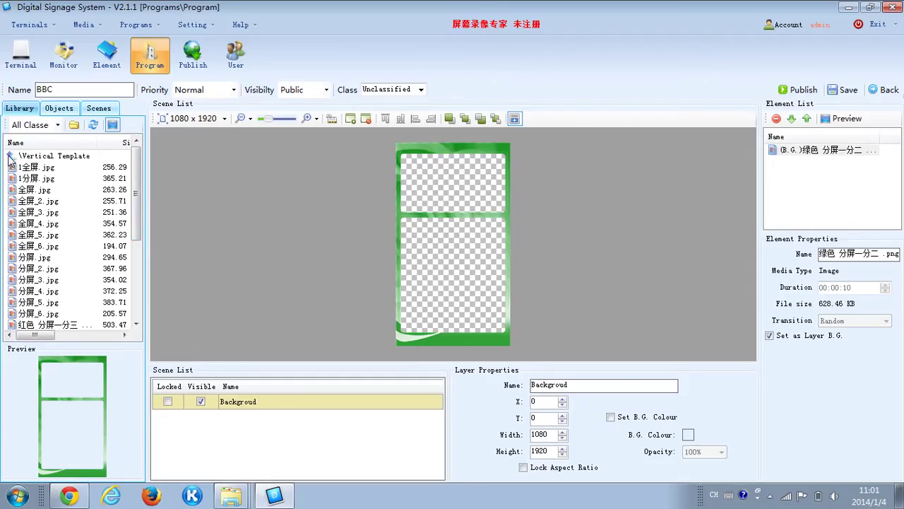
Step: Go back up to the library folders and open the Vertical Photo folder
{"action": "left_click", "coordinate": [10, 158]}
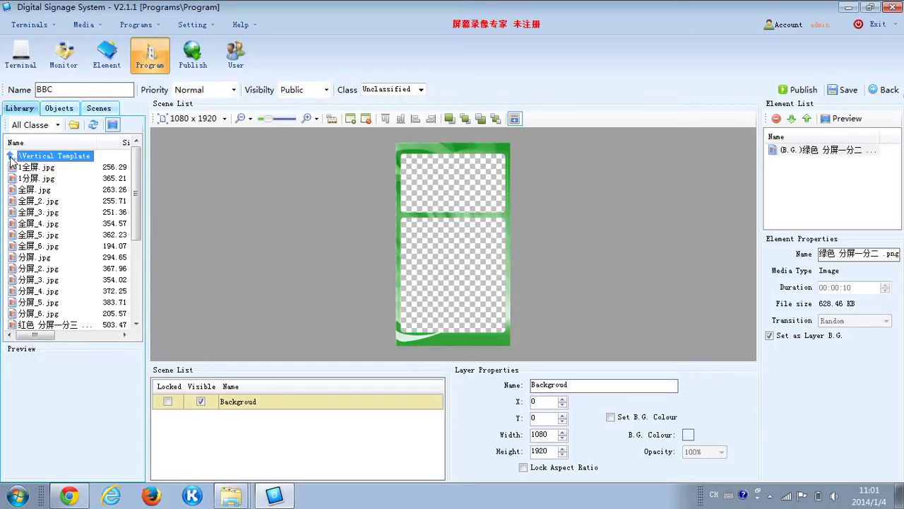
{"action": "double_click", "coordinate": [10, 156]}
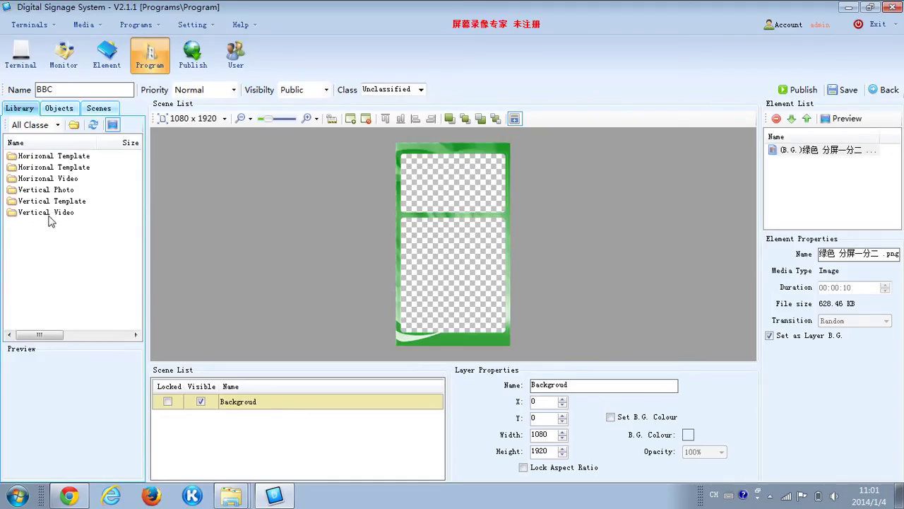
{"action": "left_click", "coordinate": [48, 192]}
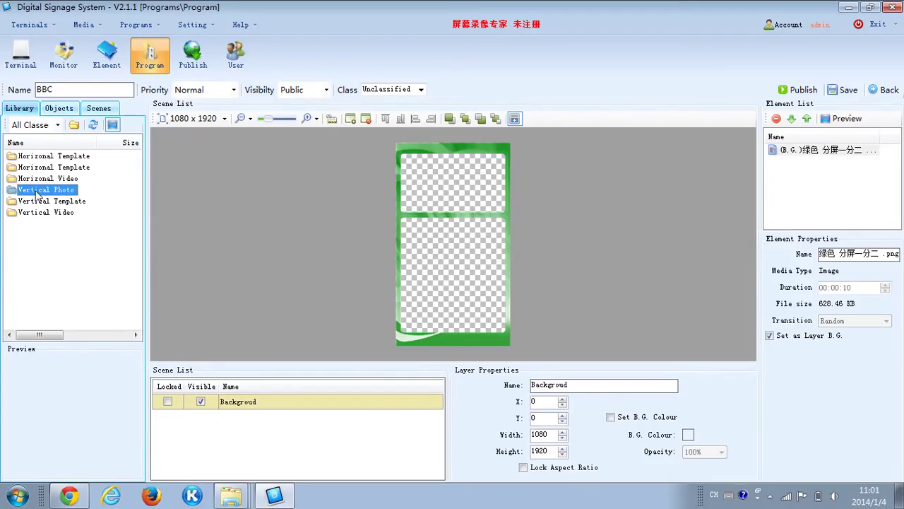
{"action": "double_click", "coordinate": [37, 194]}
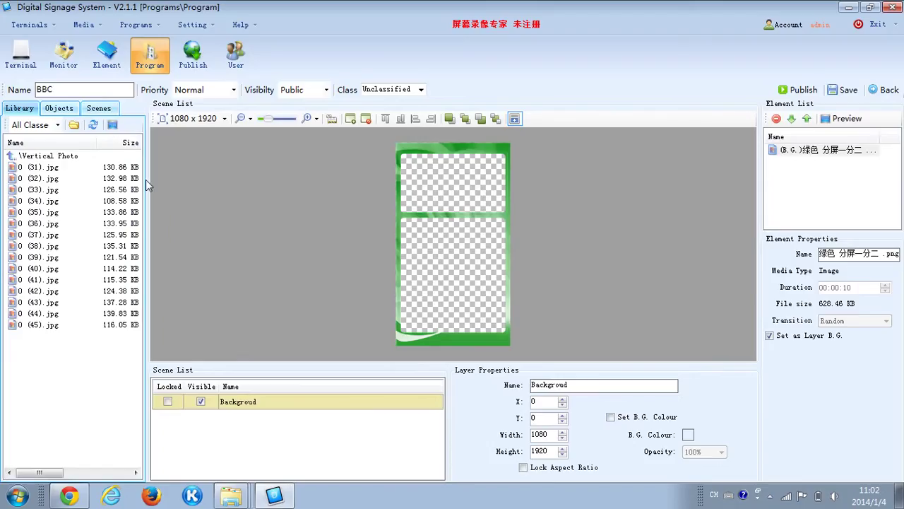
{"action": "left_click", "coordinate": [56, 247]}
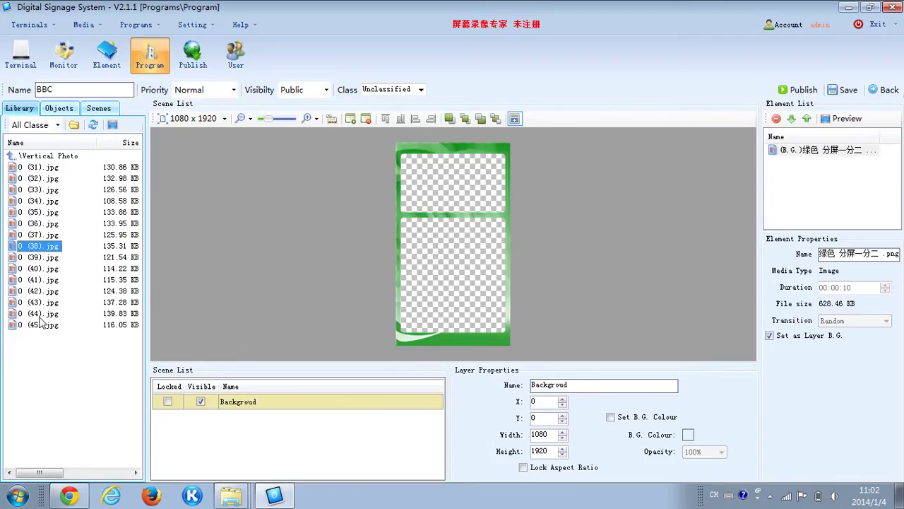
Step: Turn on image previews and browse photos 0 (42) through 0 (38), ending on 0 (36).jpg
{"action": "left_click", "coordinate": [44, 292]}
{"action": "left_click", "coordinate": [112, 124]}
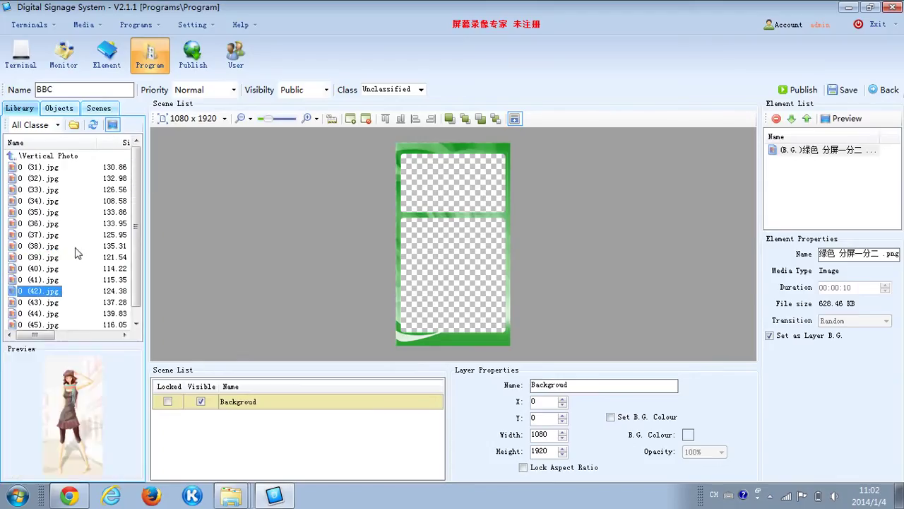
{"action": "left_click", "coordinate": [53, 270]}
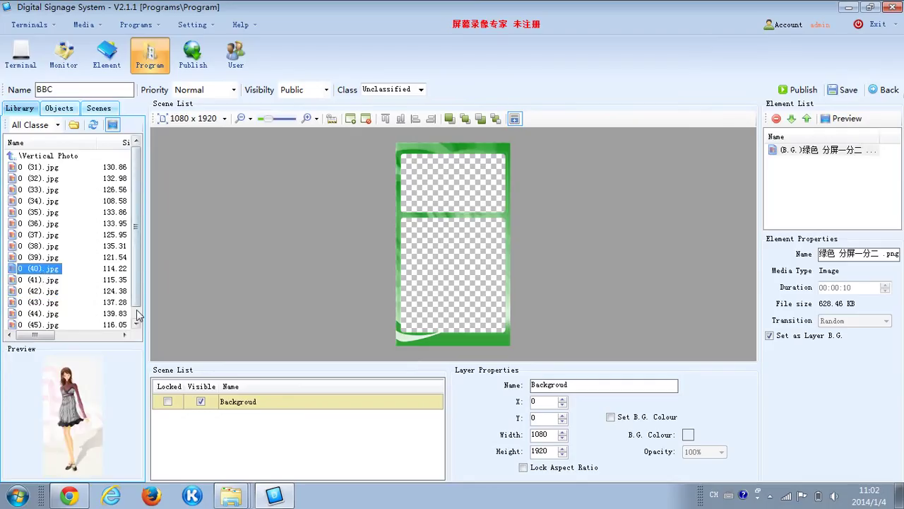
{"action": "scroll", "coordinate": [132, 282], "scroll_direction": "down", "scroll_amount": 1}
{"action": "left_click", "coordinate": [58, 292]}
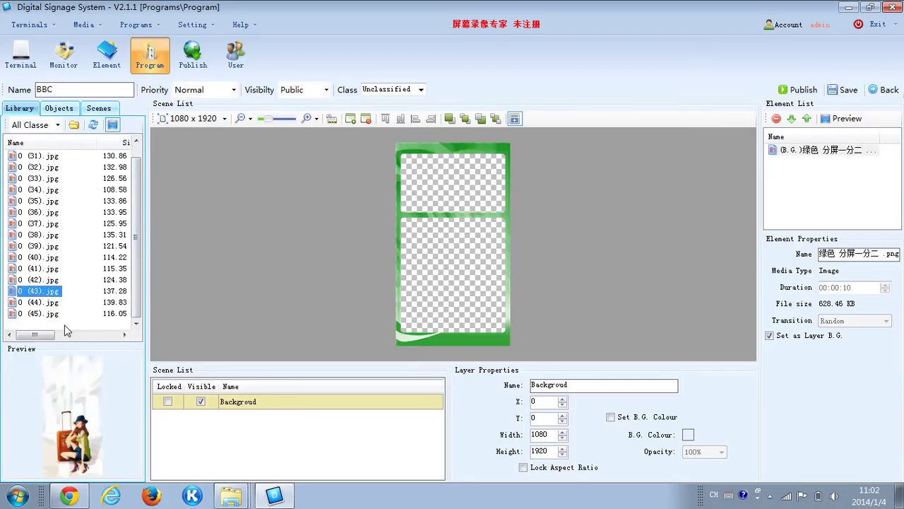
{"action": "left_click", "coordinate": [47, 313]}
{"action": "left_click", "coordinate": [44, 302]}
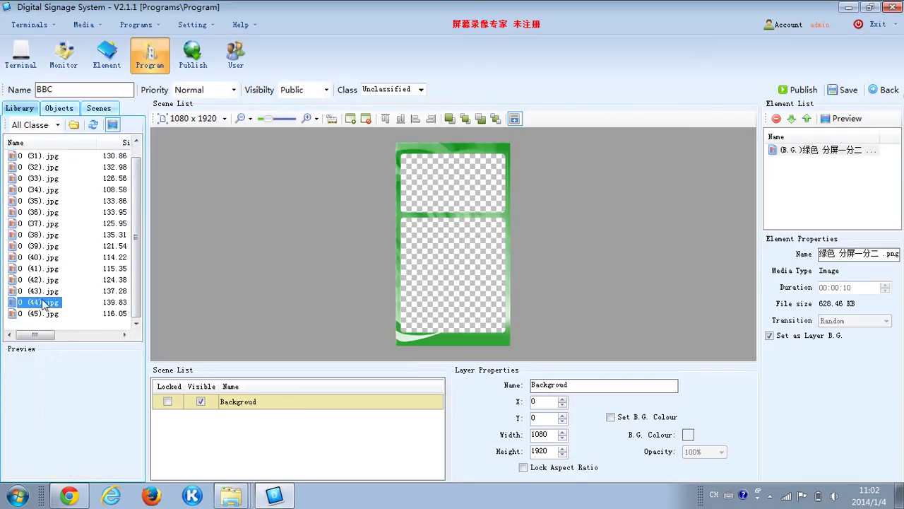
{"action": "left_click", "coordinate": [37, 236]}
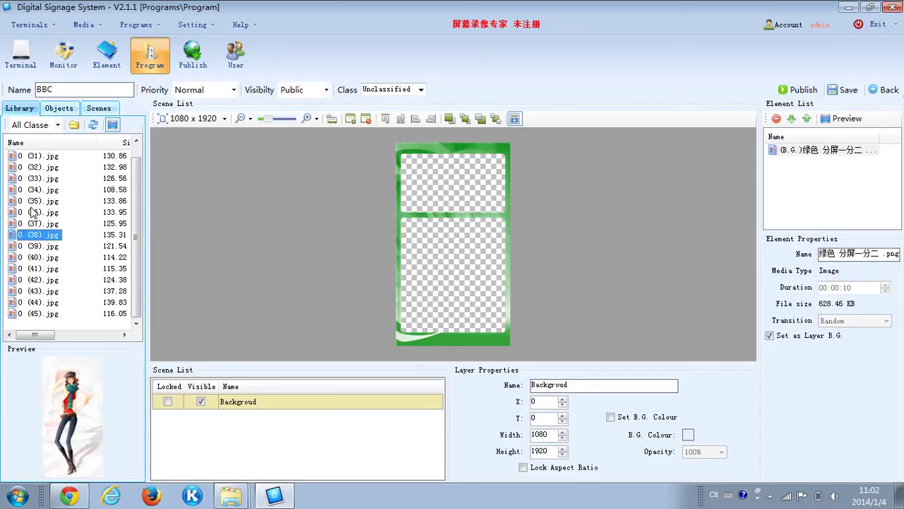
{"action": "left_click", "coordinate": [31, 212]}
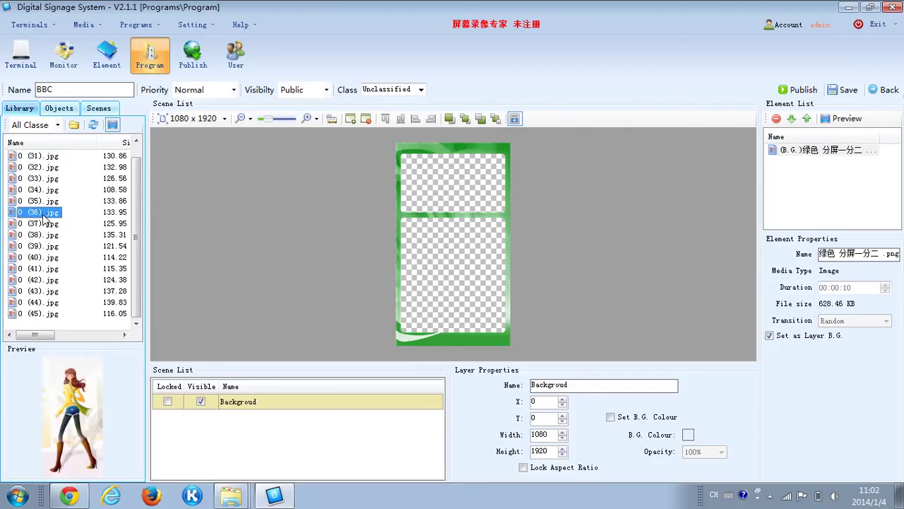
Step: Drop 0 (36).jpg onto the canvas and size it to X 37, Y 707, 1011 x 1088
{"action": "left_click_drag", "start_coordinate": [45, 220], "coordinate": [433, 238]}
{"action": "left_click_drag", "start_coordinate": [477, 280], "coordinate": [503, 281]}
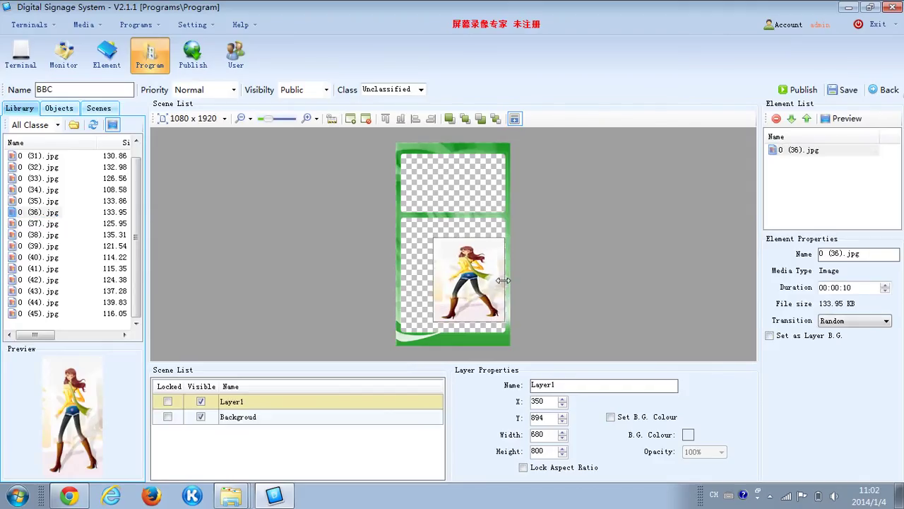
{"action": "left_click_drag", "start_coordinate": [434, 281], "coordinate": [402, 278]}
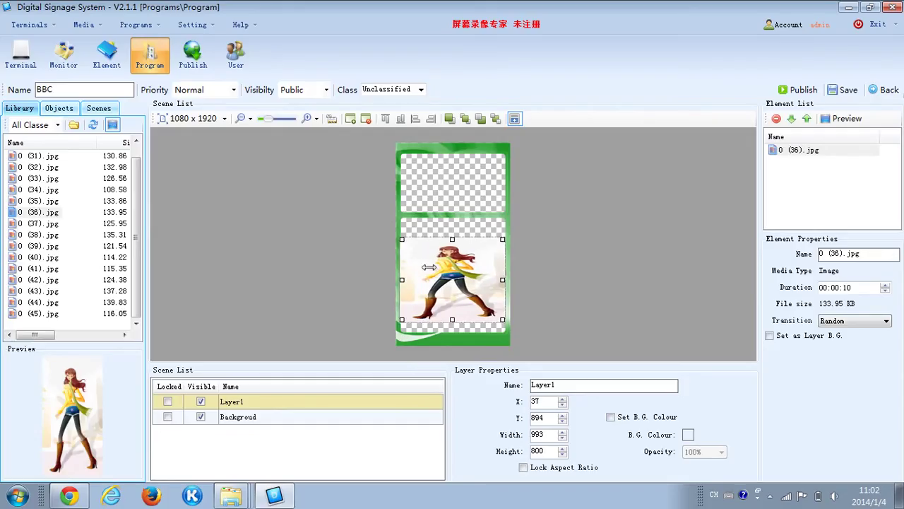
{"action": "left_click_drag", "start_coordinate": [454, 239], "coordinate": [453, 219]}
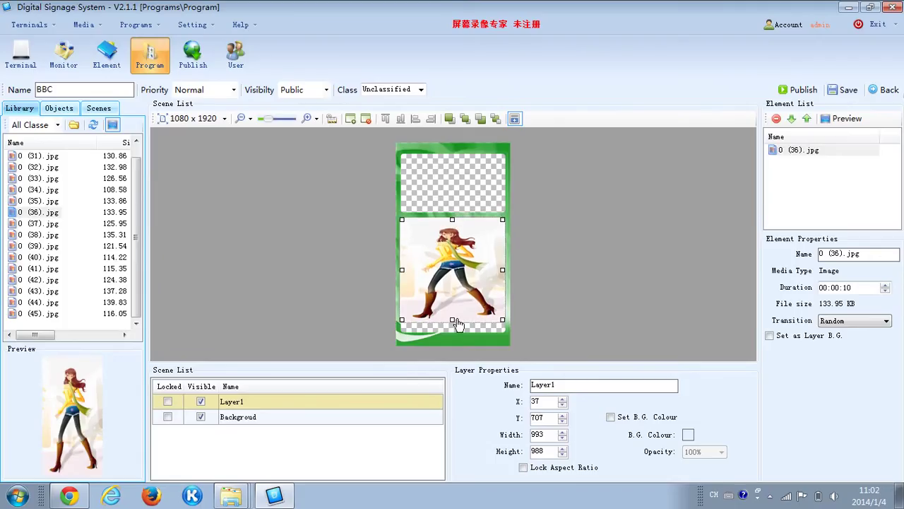
{"action": "left_click_drag", "start_coordinate": [453, 318], "coordinate": [455, 329]}
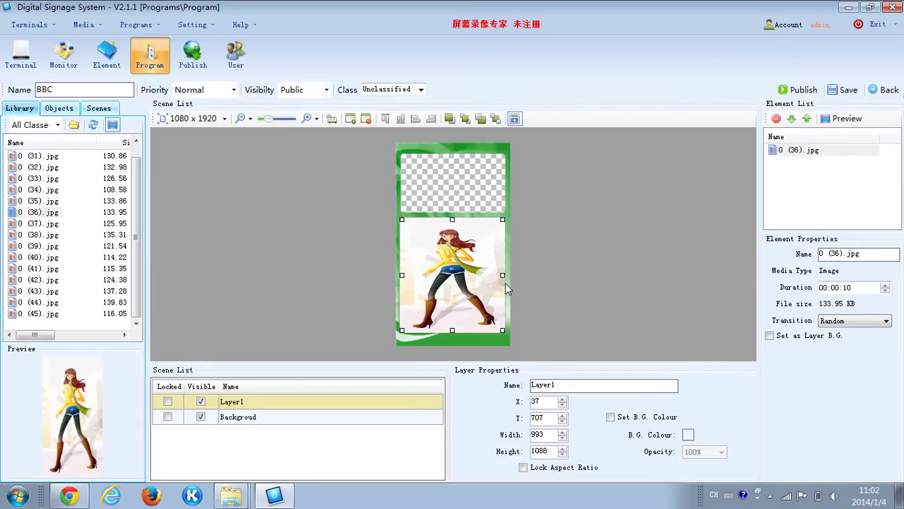
{"action": "left_click_drag", "start_coordinate": [504, 275], "coordinate": [506, 275]}
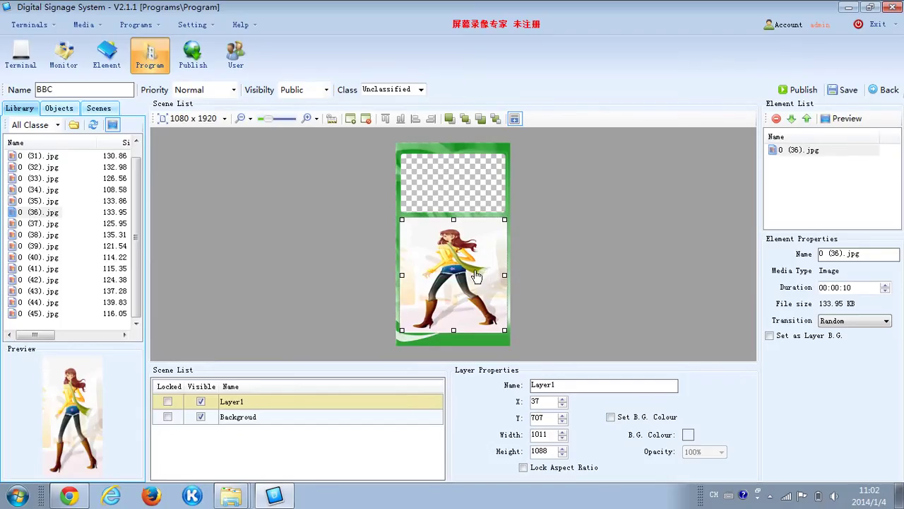
Step: Send Layer1 with 0 (36).jpg to back, then reselect the background and parent folder entry
{"action": "right_click", "coordinate": [455, 254]}
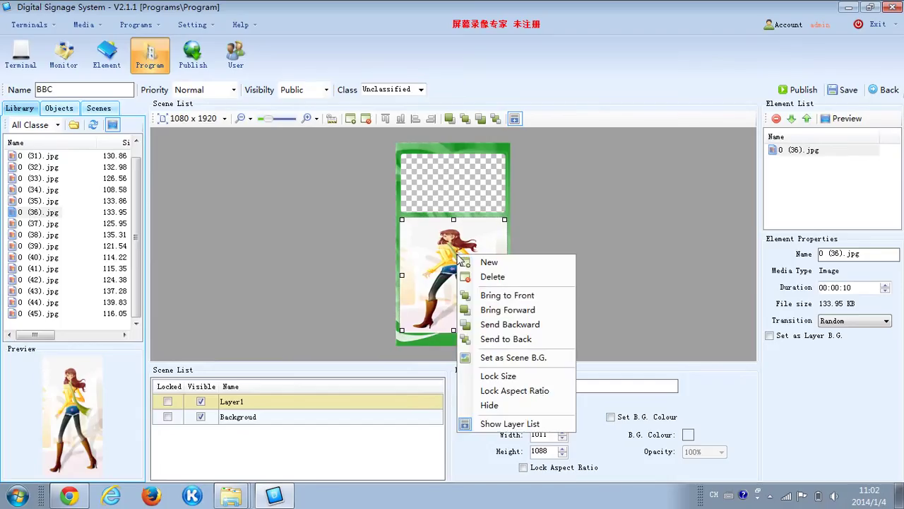
{"action": "left_click", "coordinate": [533, 338]}
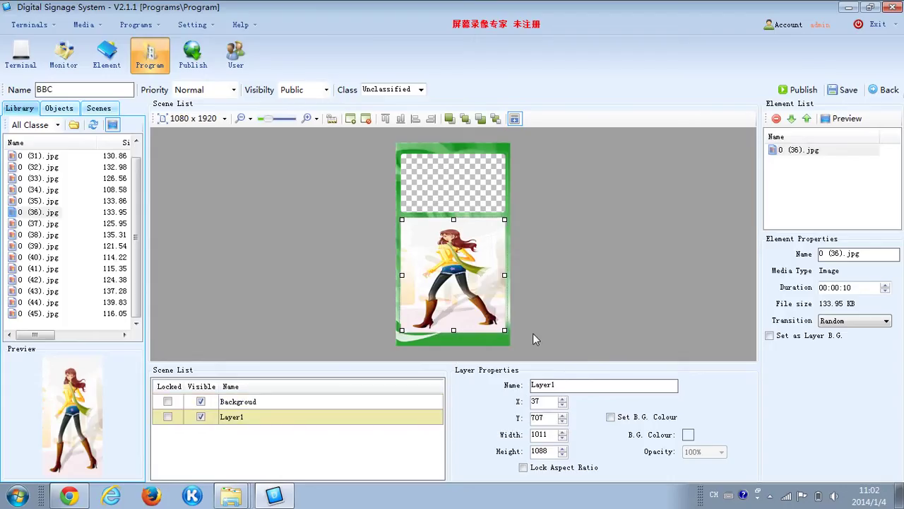
{"action": "left_click", "coordinate": [461, 191]}
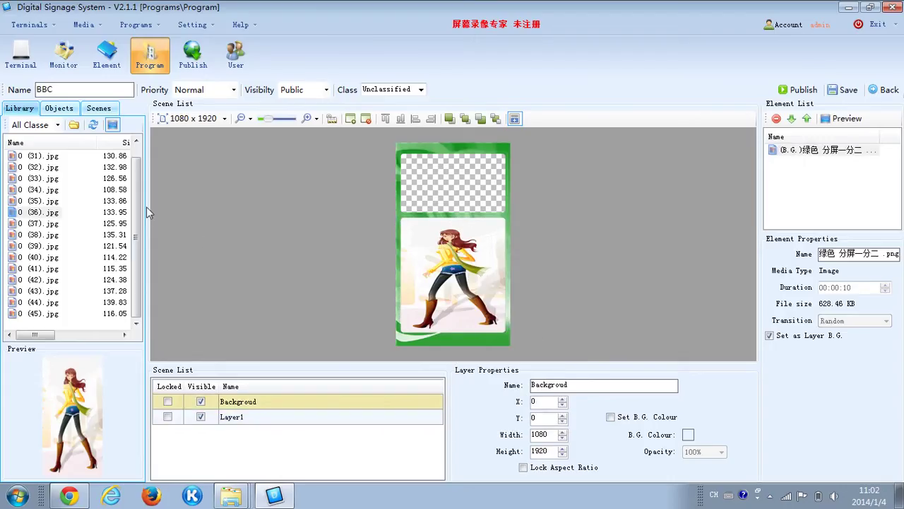
{"action": "left_click", "coordinate": [135, 141]}
{"action": "left_click", "coordinate": [10, 157]}
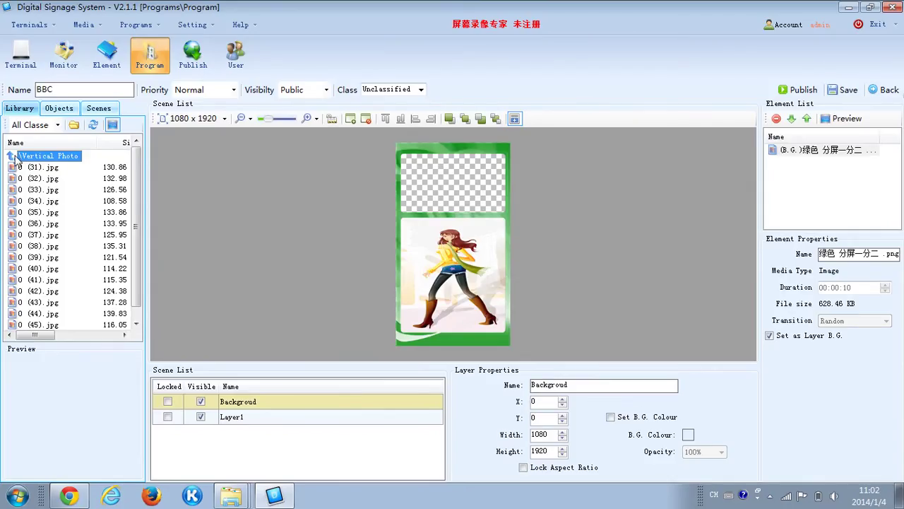
Step: Place (已转换)啤酒.avi from the Vertical Video folder into the top frame window
{"action": "double_click", "coordinate": [15, 159]}
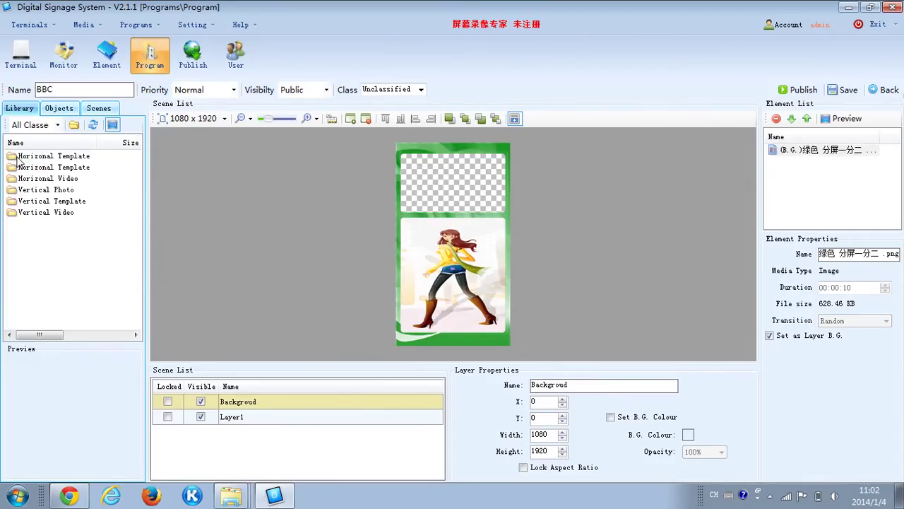
{"action": "double_click", "coordinate": [53, 215]}
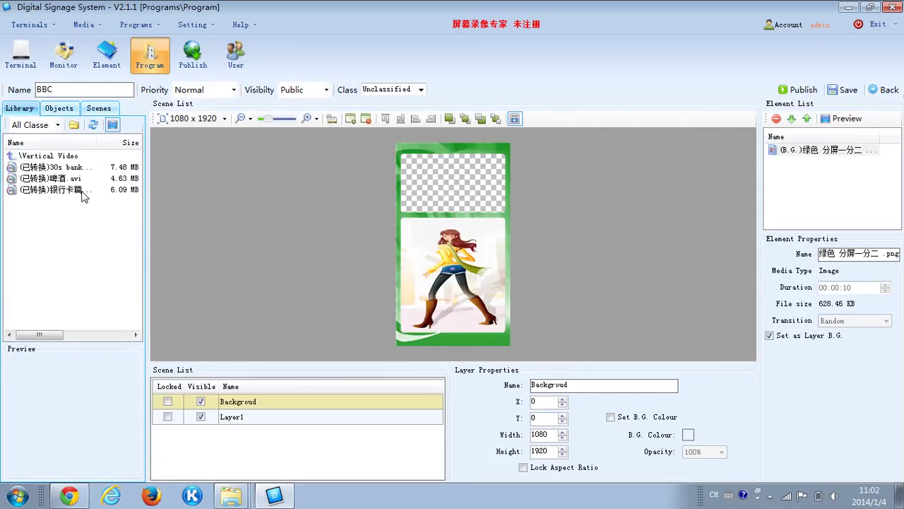
{"action": "left_click", "coordinate": [56, 180]}
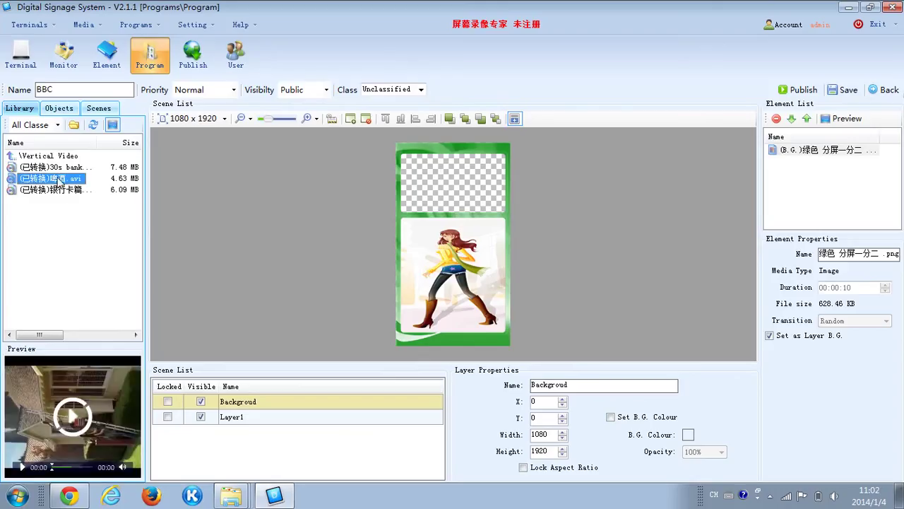
{"action": "left_click_drag", "start_coordinate": [60, 181], "coordinate": [509, 188]}
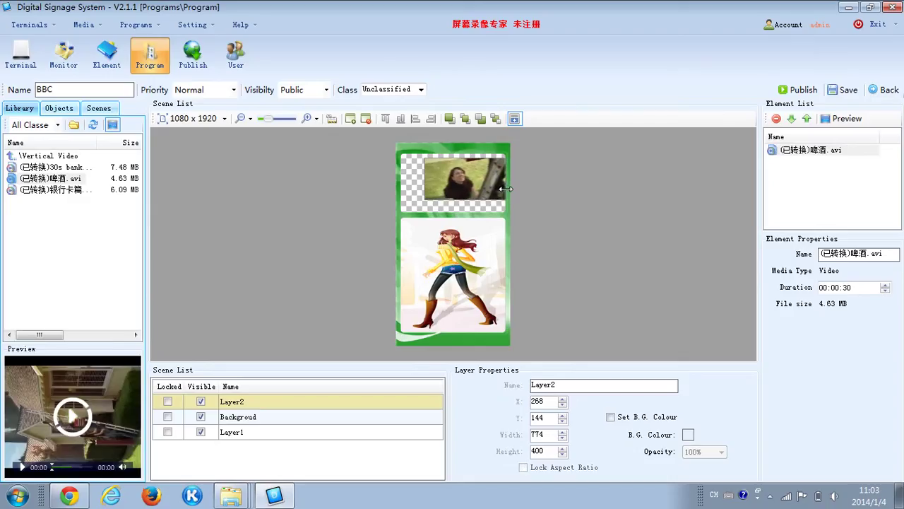
Step: Resize the clip to 999 x 569 to fill the top window and send it to back
{"action": "left_click_drag", "start_coordinate": [427, 180], "coordinate": [404, 179]}
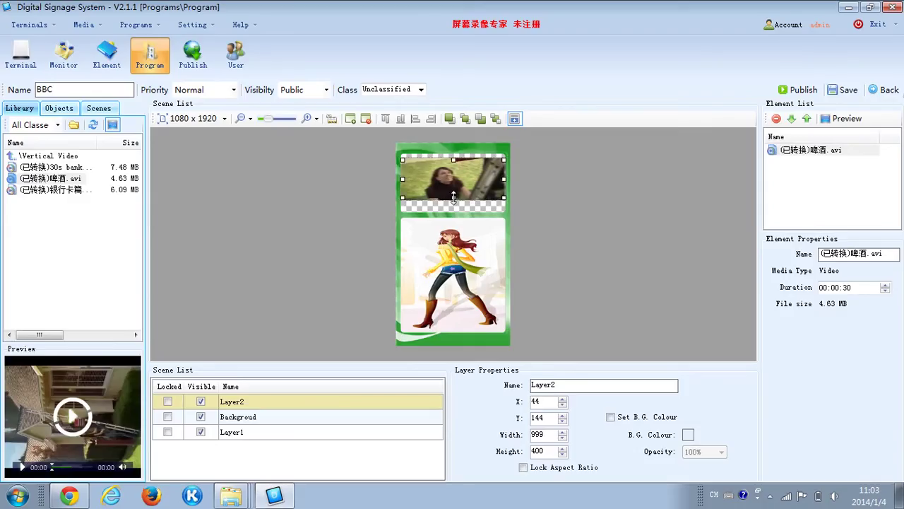
{"action": "left_click_drag", "start_coordinate": [453, 197], "coordinate": [455, 212]}
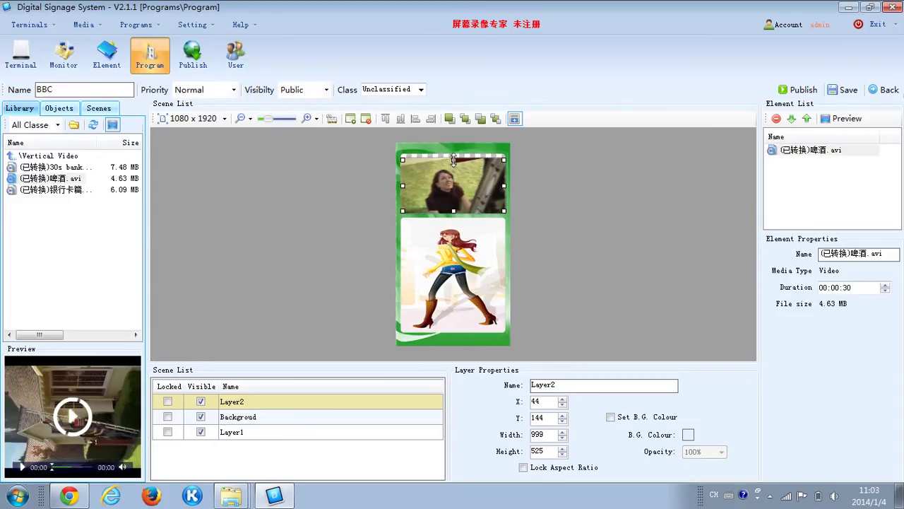
{"action": "left_click_drag", "start_coordinate": [454, 159], "coordinate": [453, 154]}
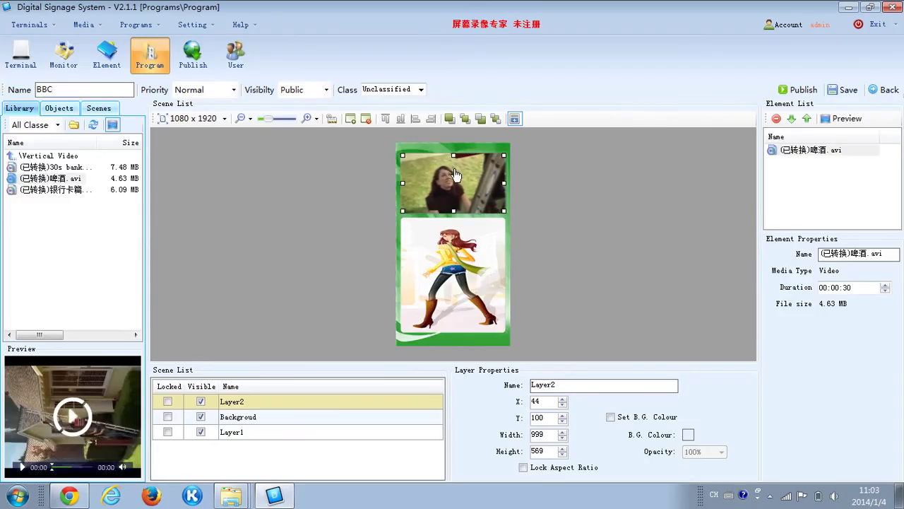
{"action": "right_click", "coordinate": [455, 169]}
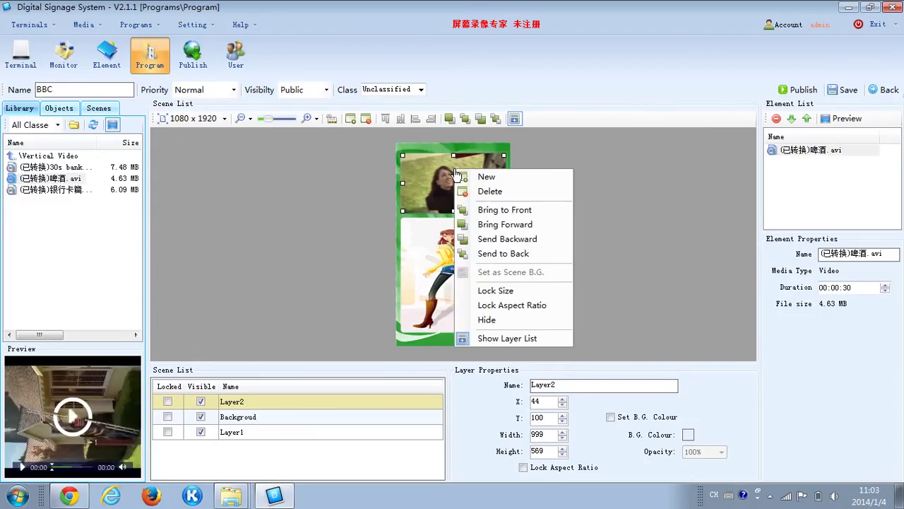
{"action": "left_click", "coordinate": [535, 254]}
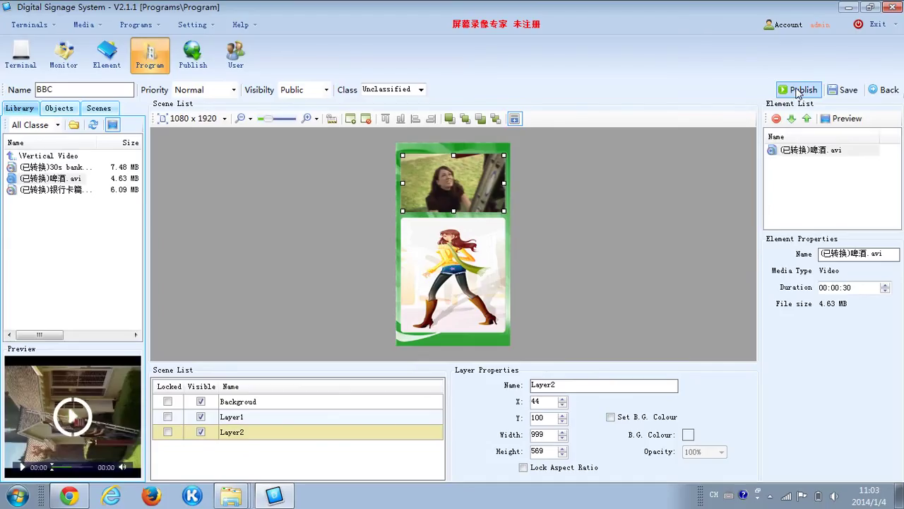
Step: Publish program BBC to terminal DST00001 and confirm the publishing prompt
{"action": "left_click", "coordinate": [799, 90]}
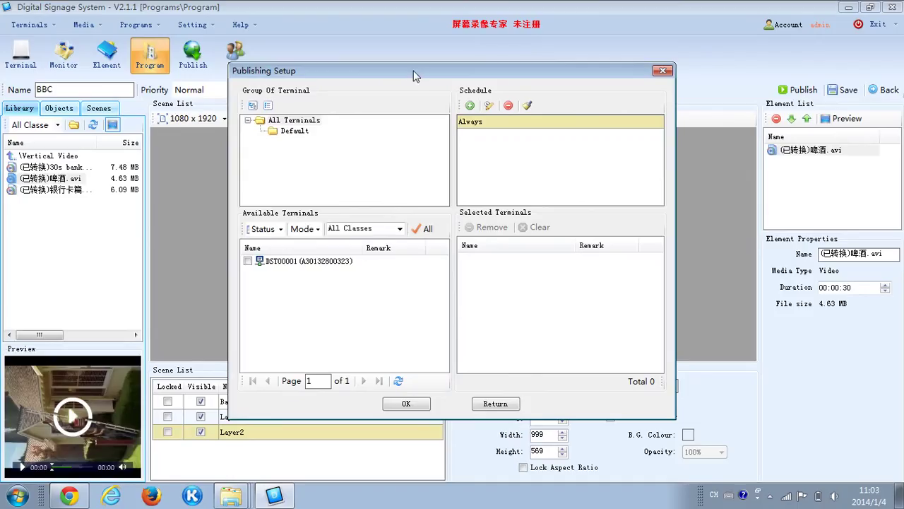
{"action": "left_click_drag", "start_coordinate": [410, 72], "coordinate": [415, 61]}
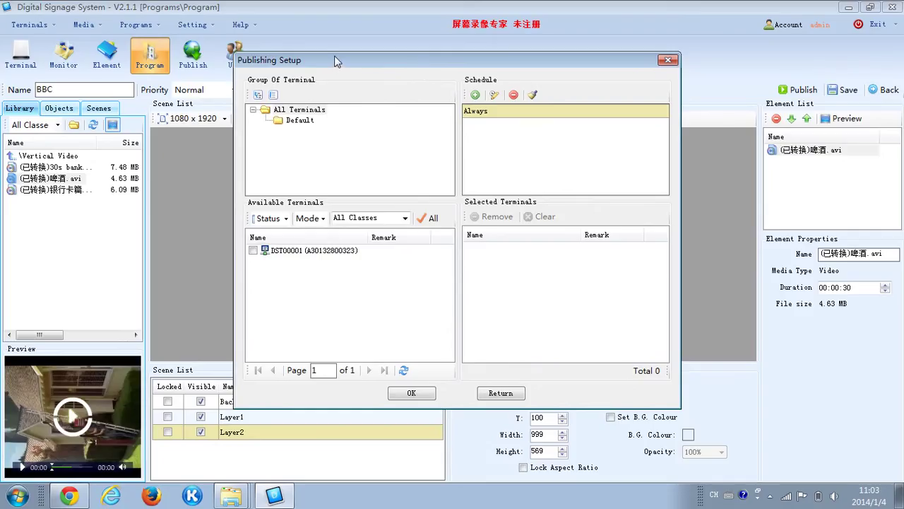
{"action": "left_click", "coordinate": [253, 250]}
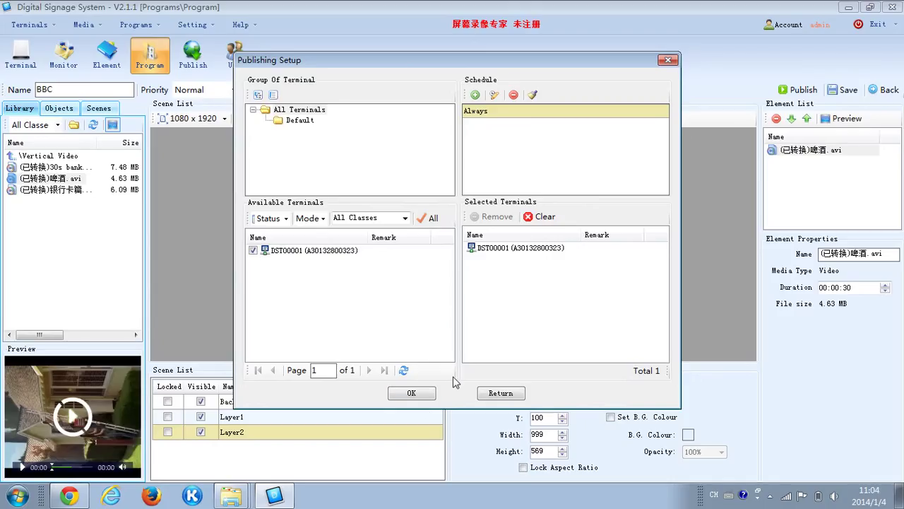
{"action": "left_click", "coordinate": [412, 393]}
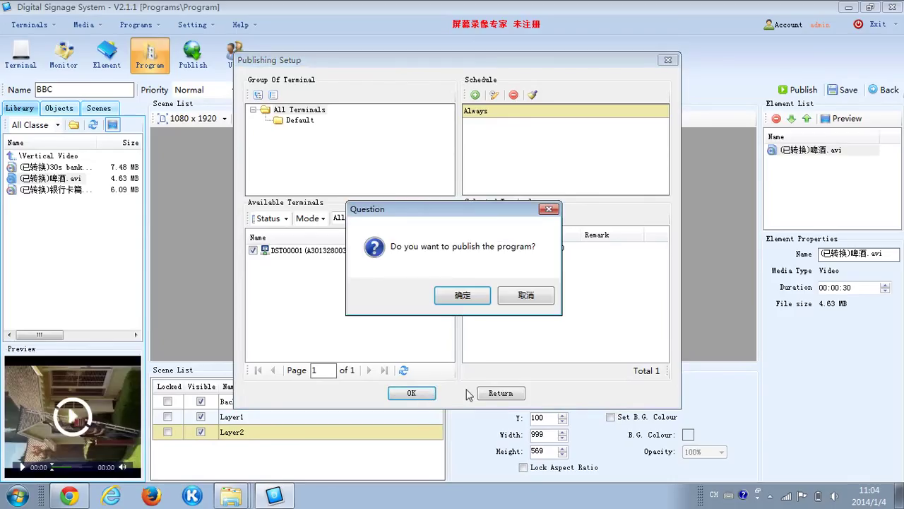
{"action": "left_click", "coordinate": [463, 296]}
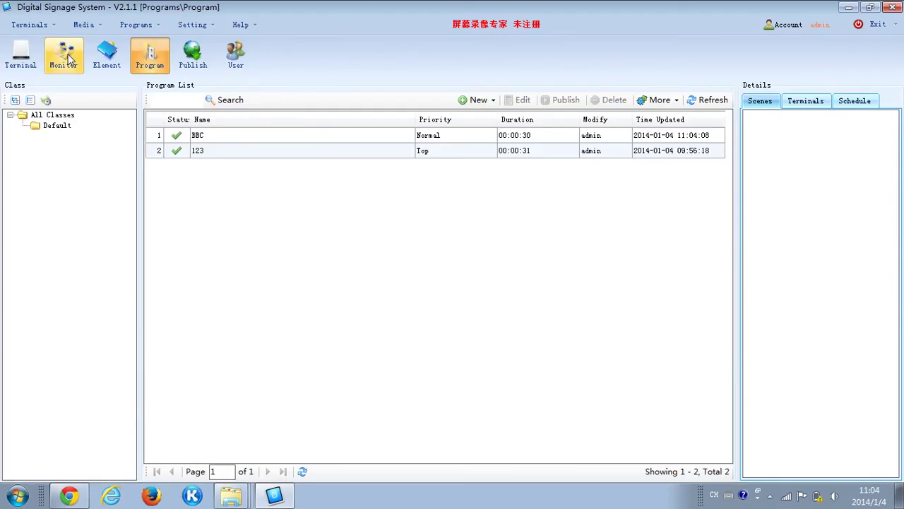
Step: In Monitor, open DST00001's download log and select the .avi row downloading at 15%
{"action": "left_click", "coordinate": [68, 60]}
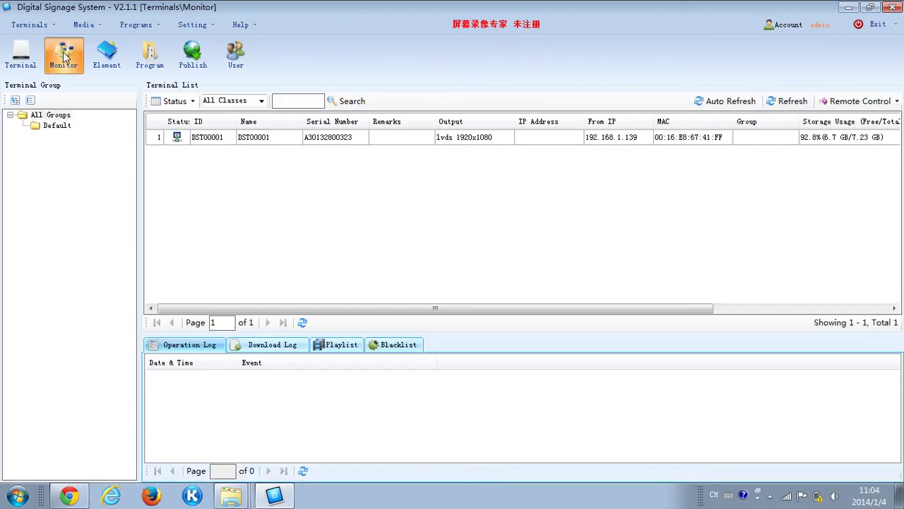
{"action": "left_click", "coordinate": [217, 140]}
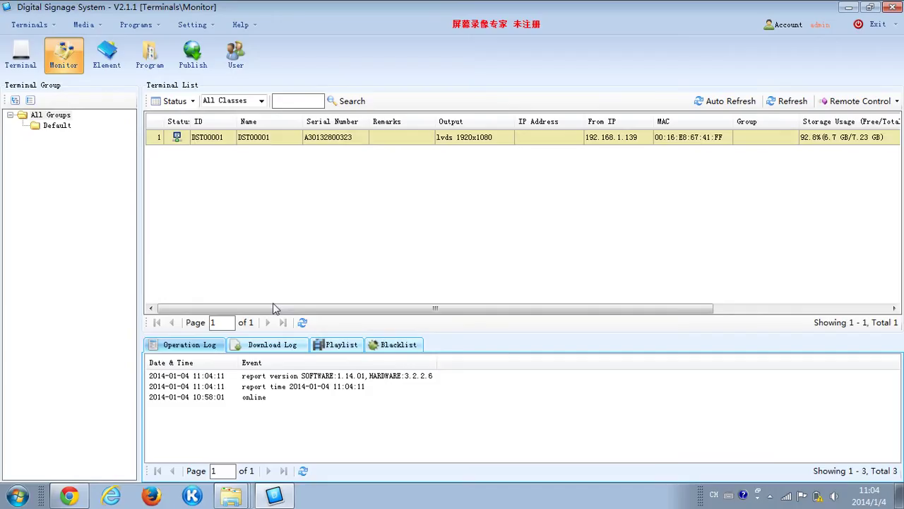
{"action": "left_click", "coordinate": [284, 345]}
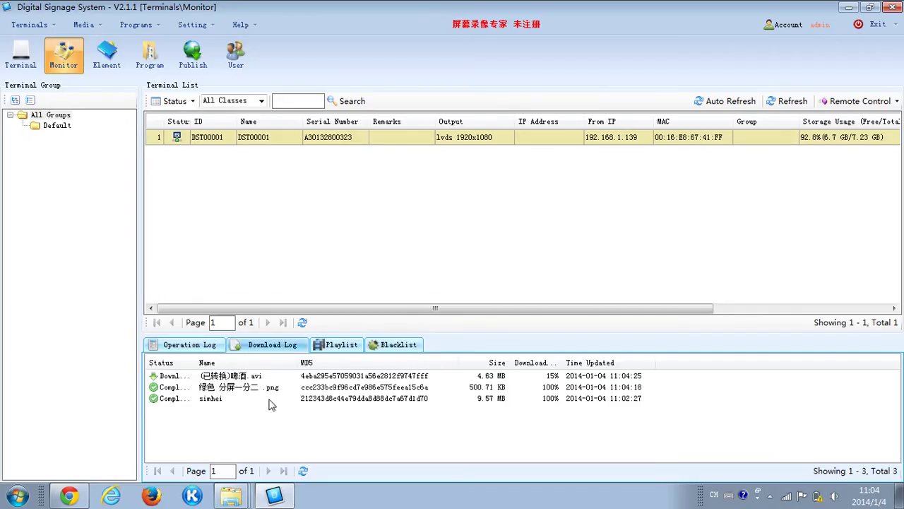
{"action": "left_click", "coordinate": [244, 377]}
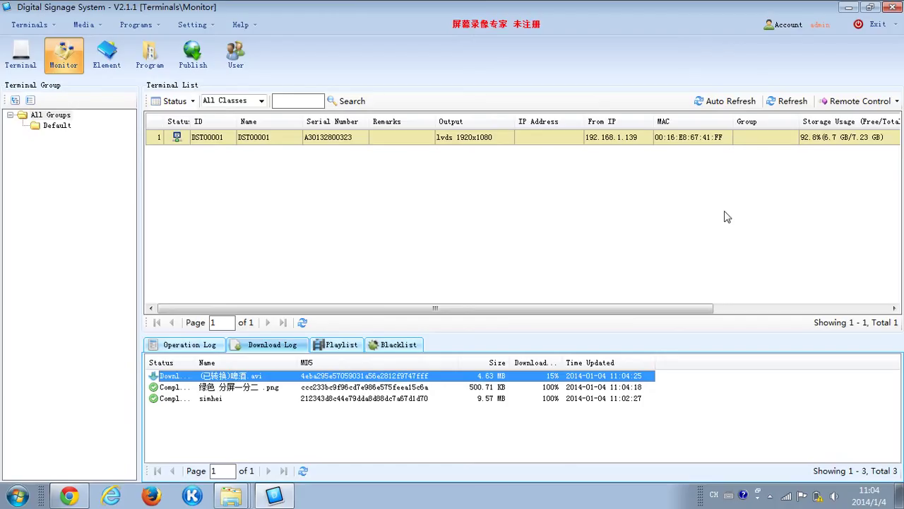
Step: Refresh the download log until (已转换)啤酒.avi and 0 (36).jpg reach 100%
{"action": "left_click", "coordinate": [792, 103]}
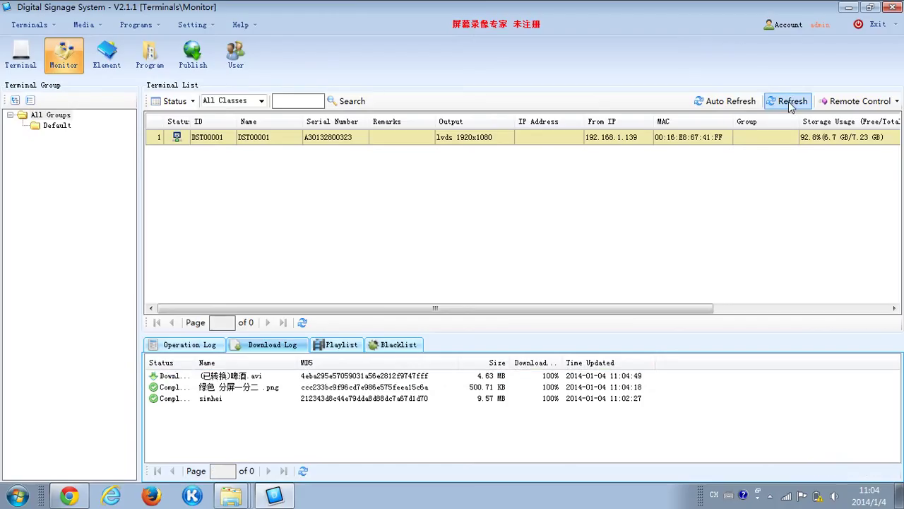
{"action": "left_click", "coordinate": [791, 103]}
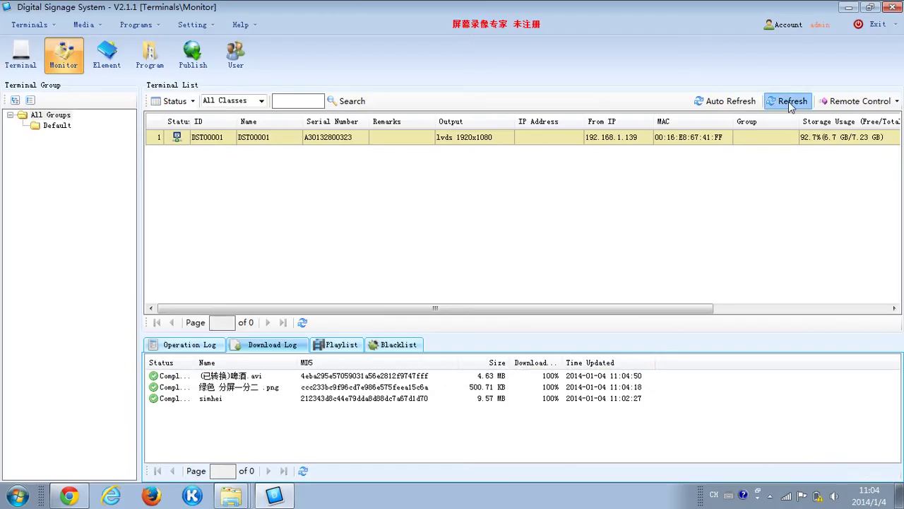
{"action": "left_click", "coordinate": [791, 103]}
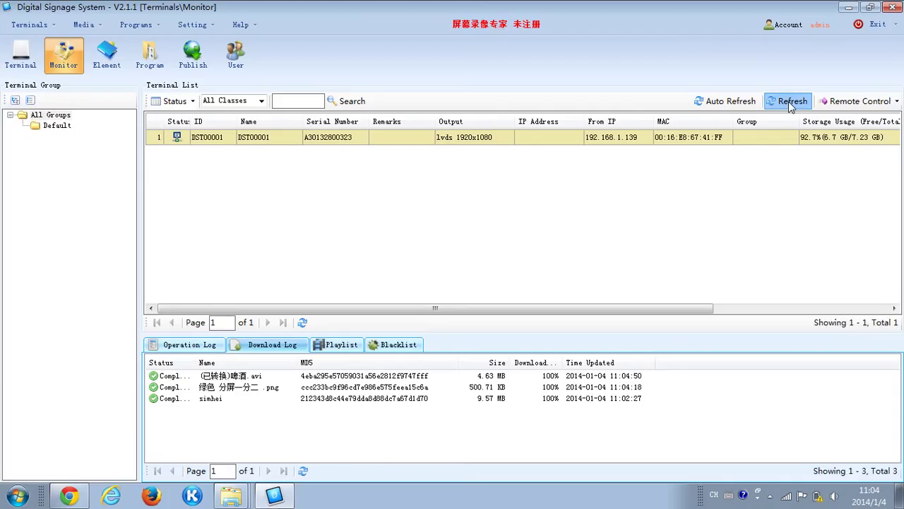
{"action": "left_click", "coordinate": [792, 103]}
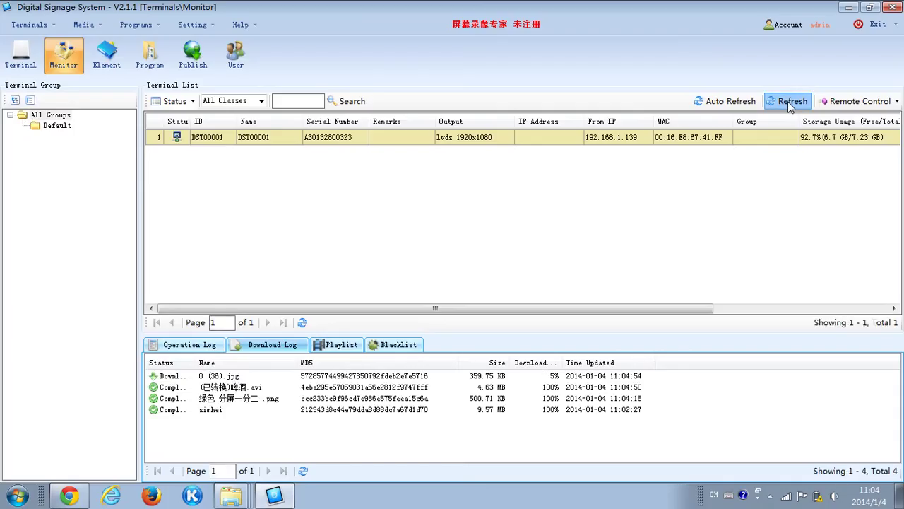
{"action": "left_click", "coordinate": [791, 103]}
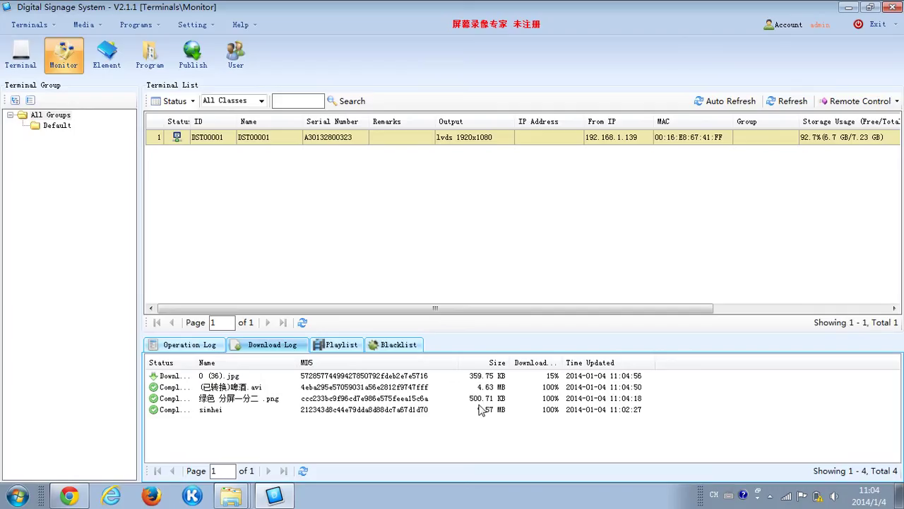
{"action": "left_click", "coordinate": [792, 104]}
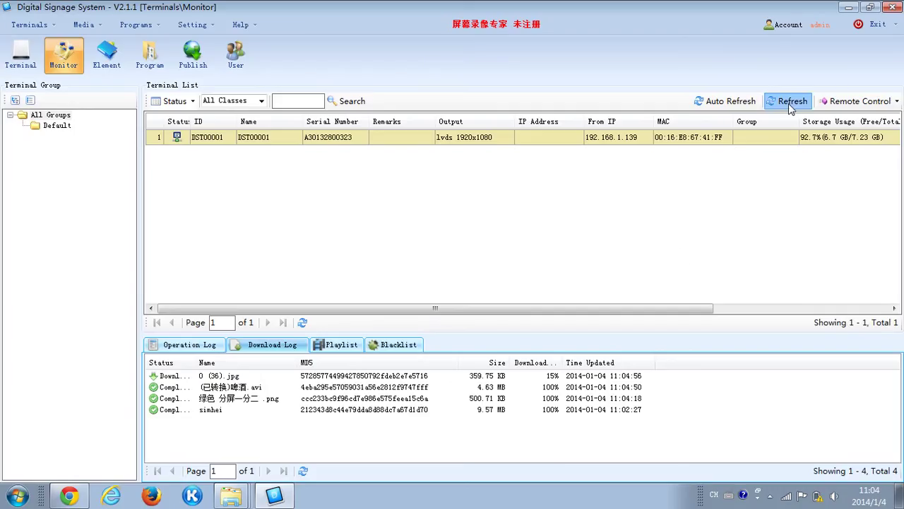
{"action": "left_click", "coordinate": [790, 105]}
{"action": "left_click", "coordinate": [789, 104]}
{"action": "left_click", "coordinate": [790, 104]}
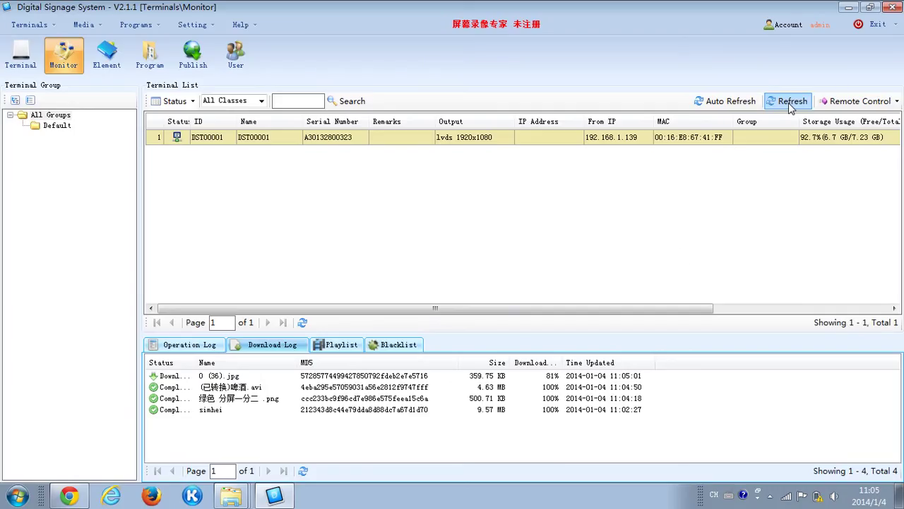
{"action": "left_click", "coordinate": [789, 104]}
Step: Keep refreshing as lishu downloads, then select the lishu row at 61%
{"action": "left_click", "coordinate": [789, 104]}
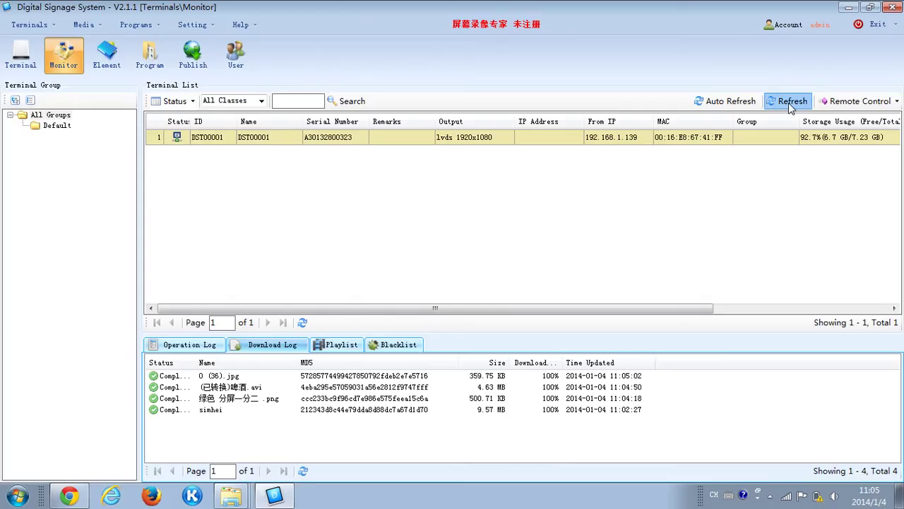
{"action": "left_click", "coordinate": [790, 105]}
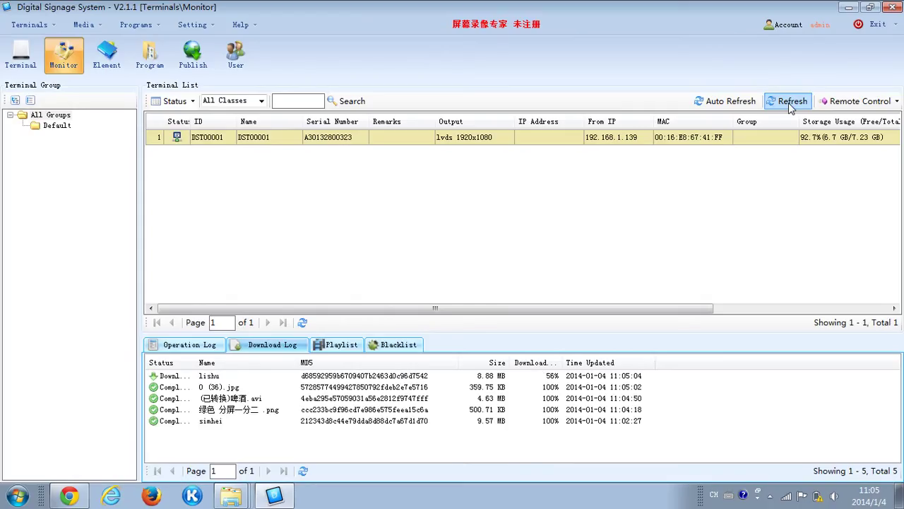
{"action": "left_click", "coordinate": [790, 104]}
{"action": "left_click", "coordinate": [790, 105]}
{"action": "left_click", "coordinate": [790, 104]}
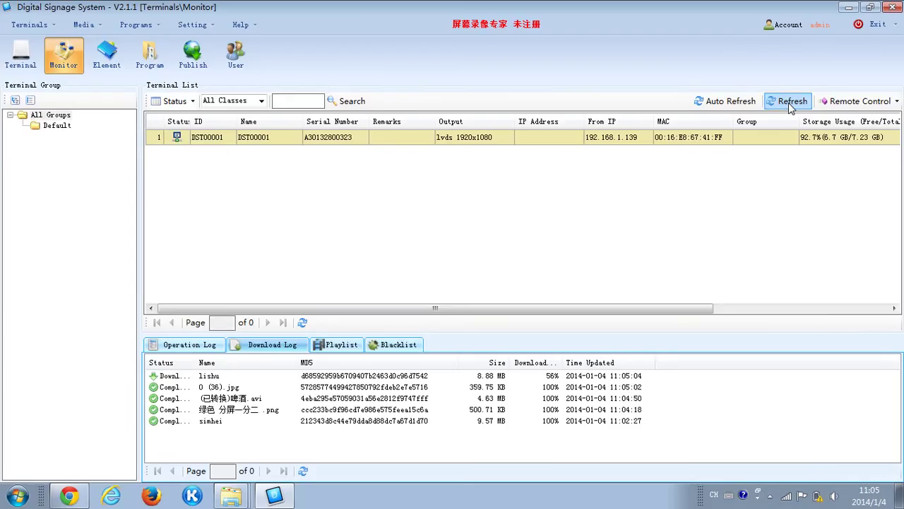
{"action": "left_click", "coordinate": [790, 104]}
{"action": "left_click", "coordinate": [791, 105]}
{"action": "left_click", "coordinate": [791, 105]}
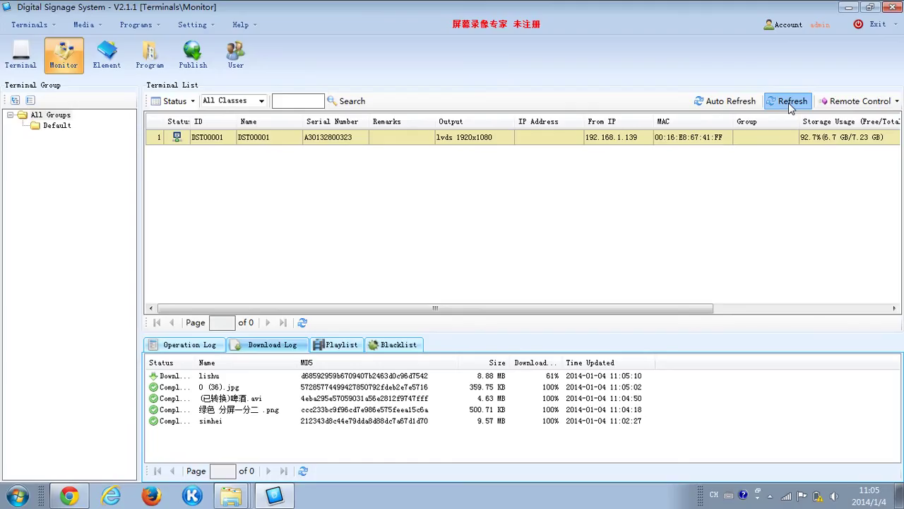
{"action": "left_click", "coordinate": [417, 376]}
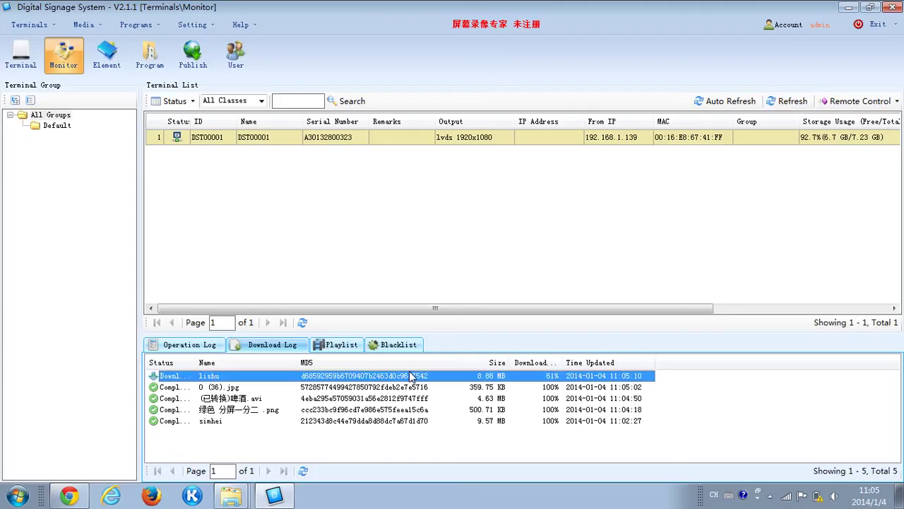
Step: Switch to the Terminals list showing DST00001 and expand the hidden system tray icons
{"action": "left_click", "coordinate": [17, 65]}
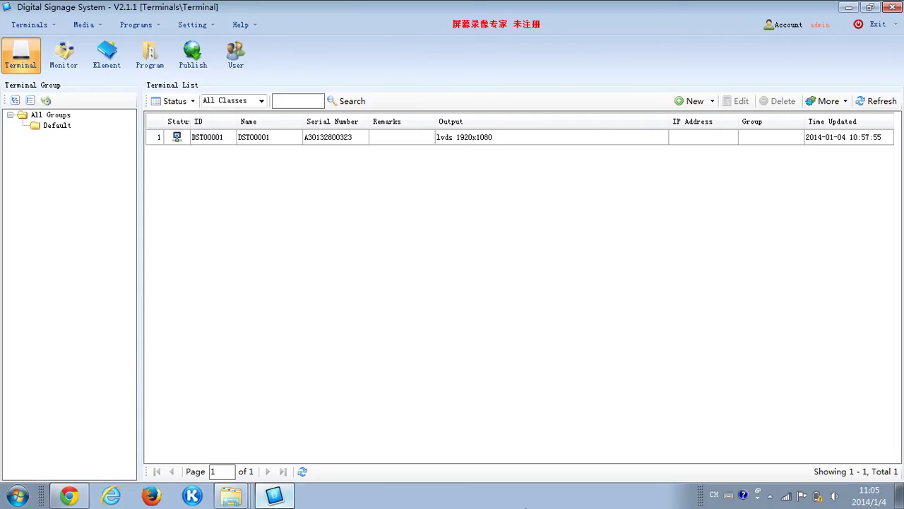
{"action": "left_click", "coordinate": [770, 495]}
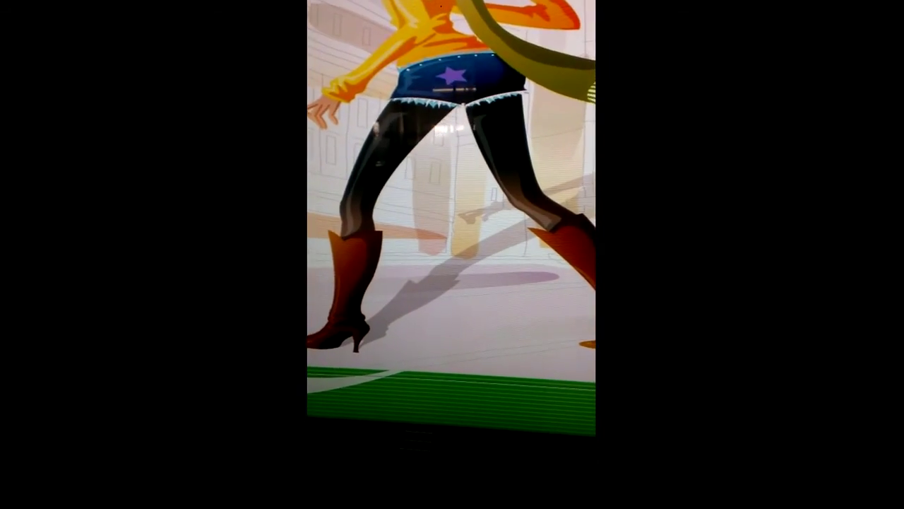
Step: Press the player's menu key (Escape) to bring up the Configuration menu
{"action": "key", "text": "Escape"}
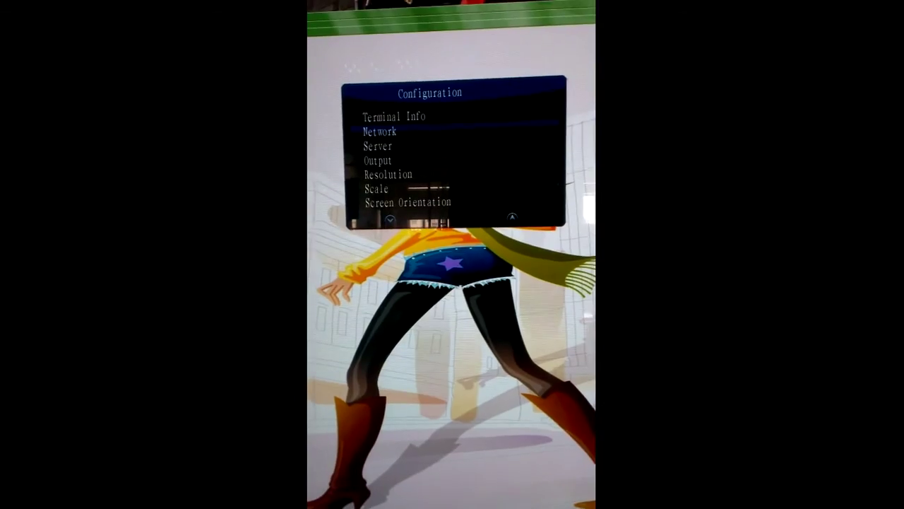
Step: Check the 360BBC WiFi security details (WPA2, AES), then return to the Network menu
{"action": "key", "text": "Up"}
{"action": "key", "text": "Down"}
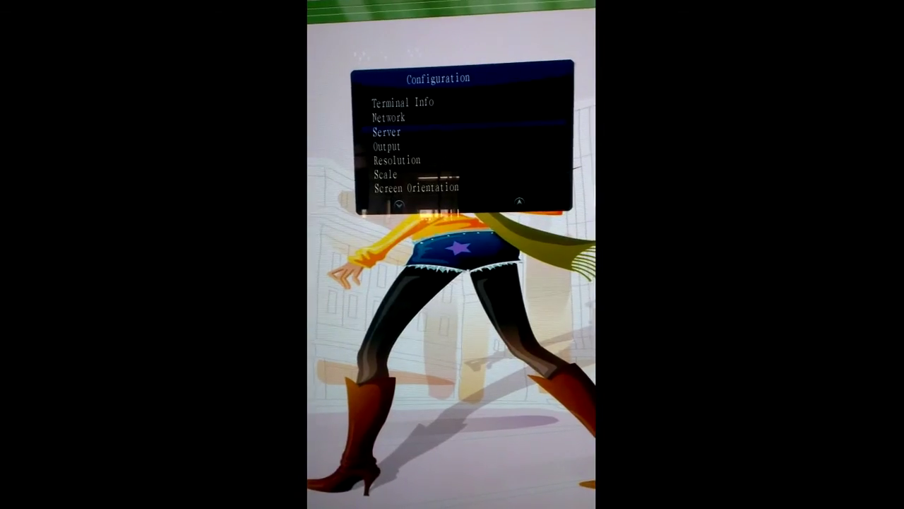
{"action": "key", "text": "Up"}
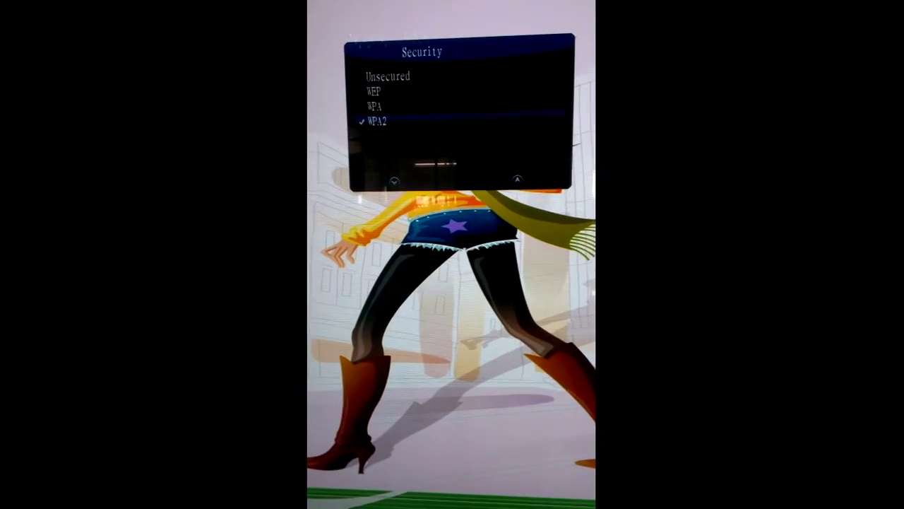
{"action": "key", "text": "Return"}
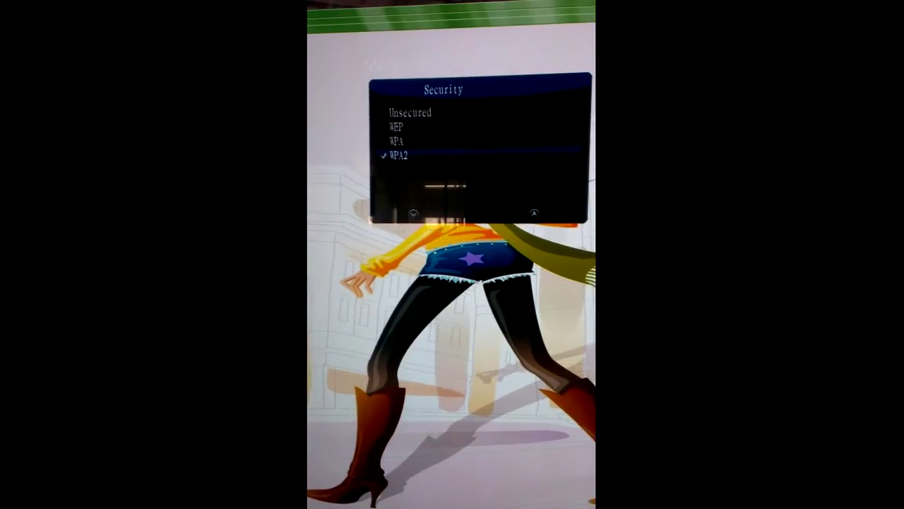
{"action": "key", "text": "Return"}
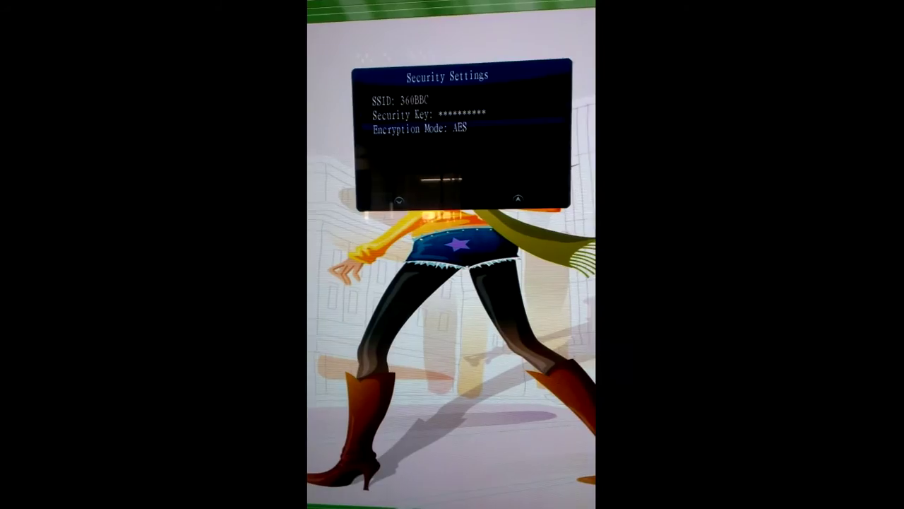
{"action": "key", "text": "Return"}
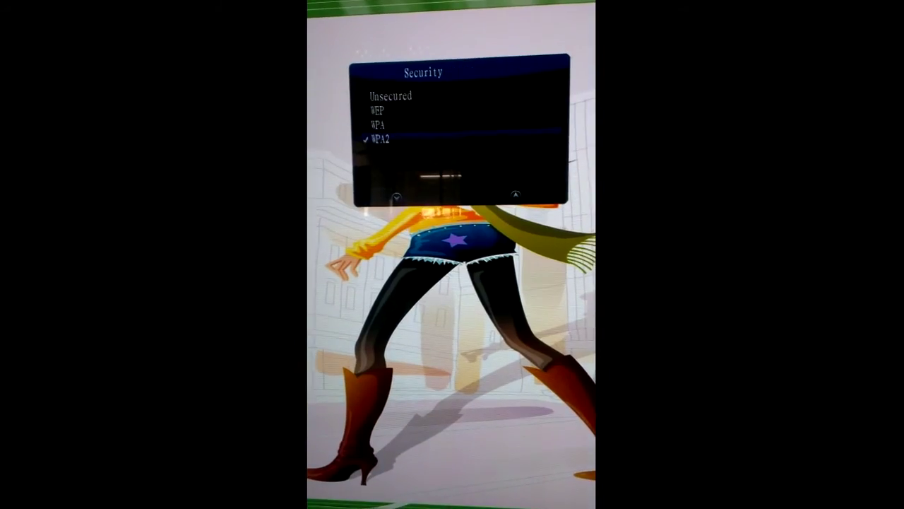
{"action": "key", "text": "Escape"}
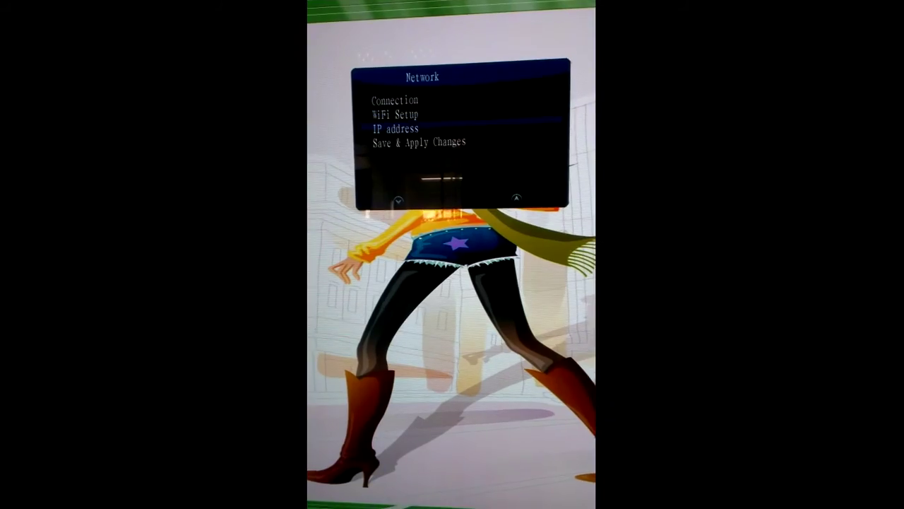
Step: Verify WiFi is on DHCP and the server is 192.168.1.183:3080 for terminal DST00001
{"action": "key", "text": "Return"}
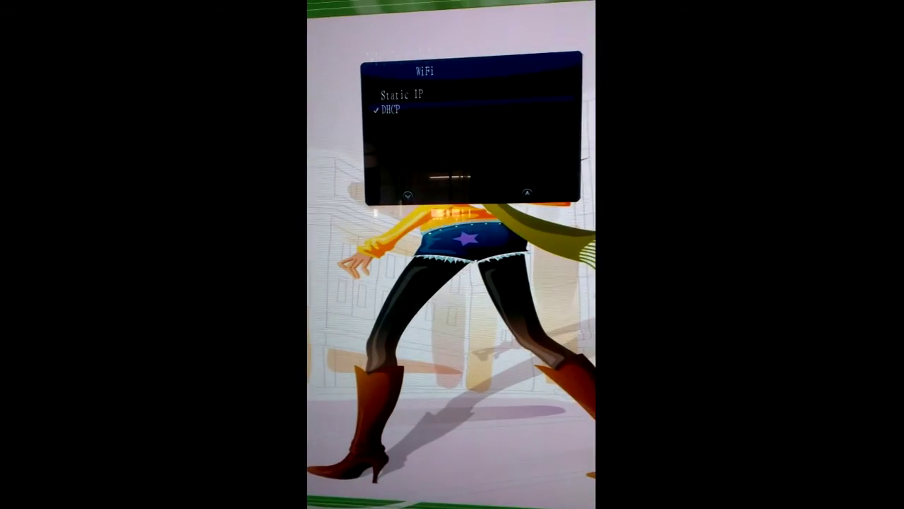
{"action": "key", "text": "Escape"}
{"action": "key", "text": "Escape"}
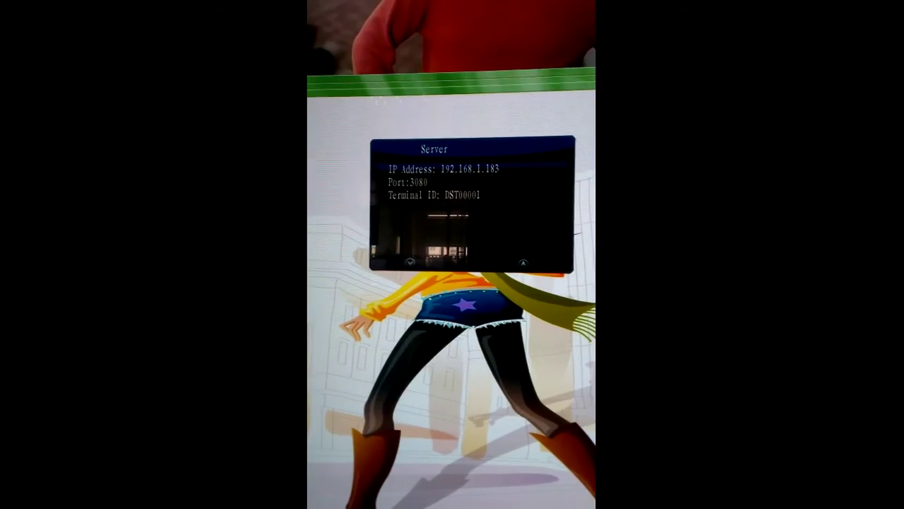
{"action": "key", "text": "Escape"}
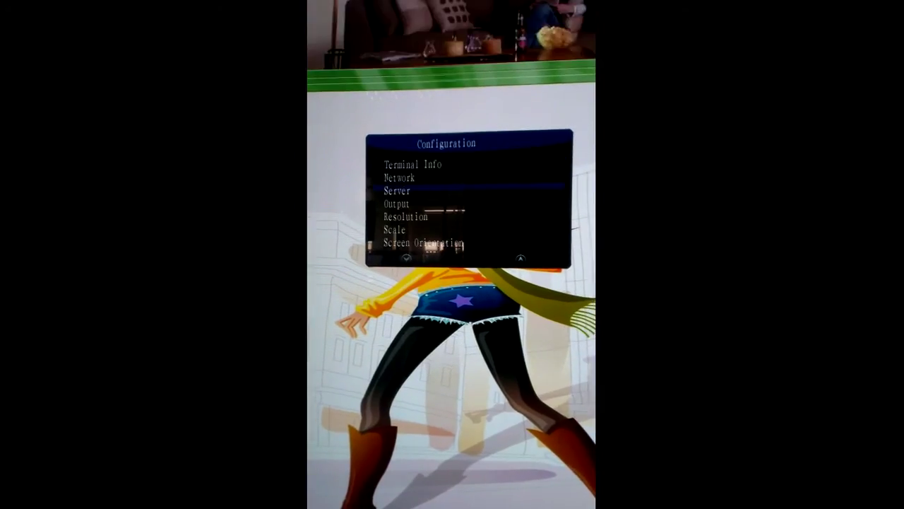